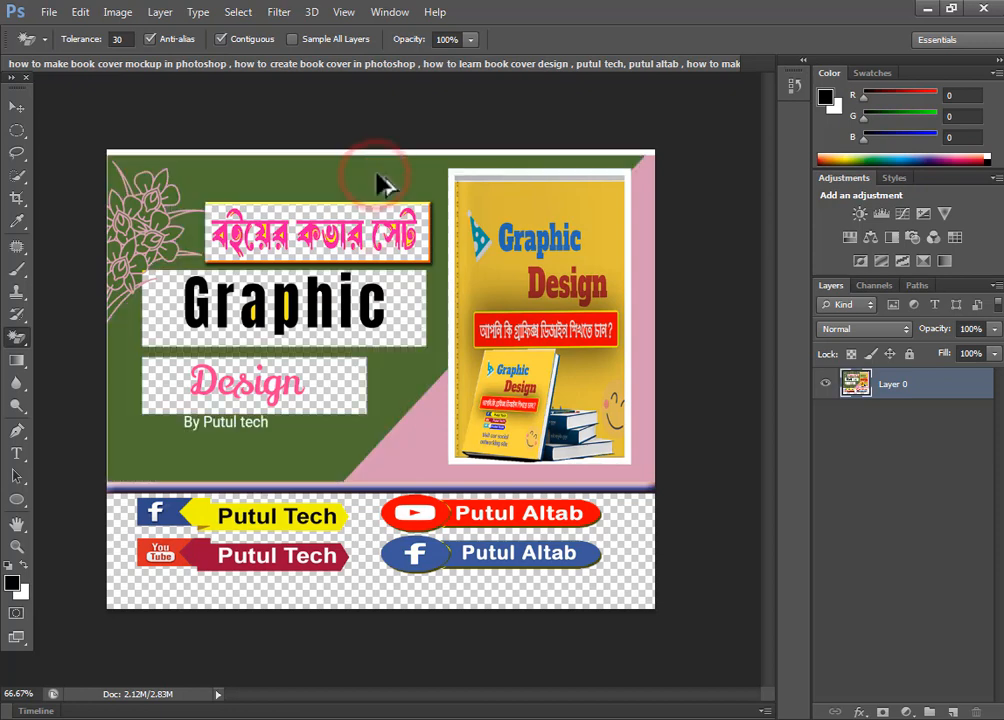
Step: Try a Magic Eraser removal on the pink area of the book cover design and undo the last erasures
{"action": "left_click", "coordinate": [414, 444]}
{"action": "key", "text": "ctrl+alt+z"}
{"action": "key", "text": "ctrl+alt+z"}
{"action": "key", "text": "ctrl+alt+z"}
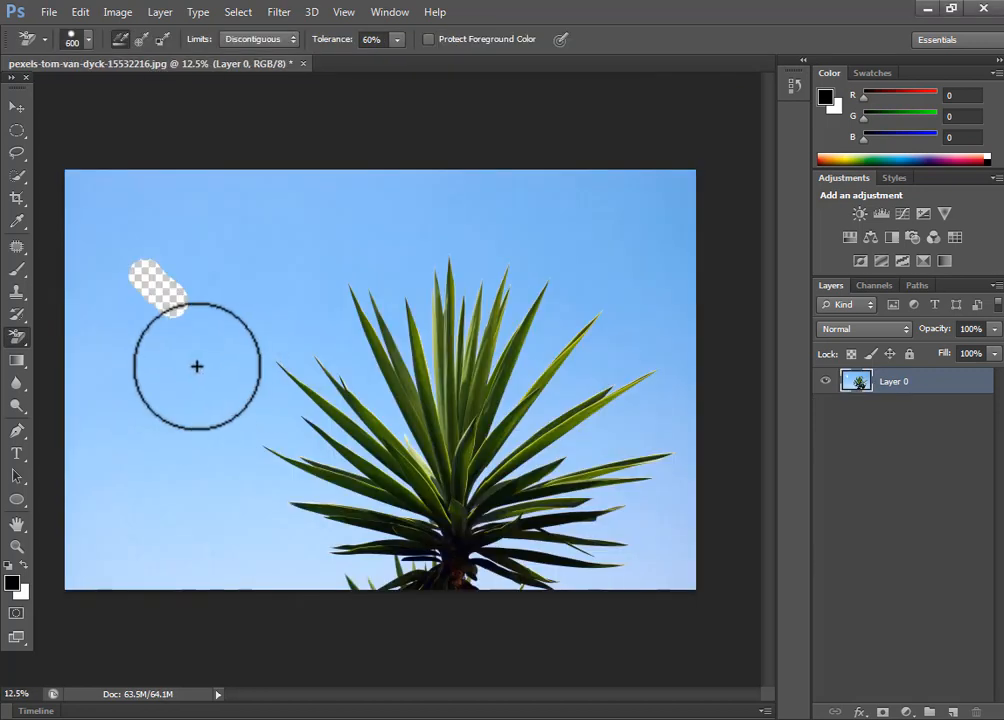
Step: Try erasing the sky between the plant's left leaves using the Background Eraser at size 300 and 60% tolerance
{"action": "left_click_drag", "start_coordinate": [197, 365], "coordinate": [350, 458]}
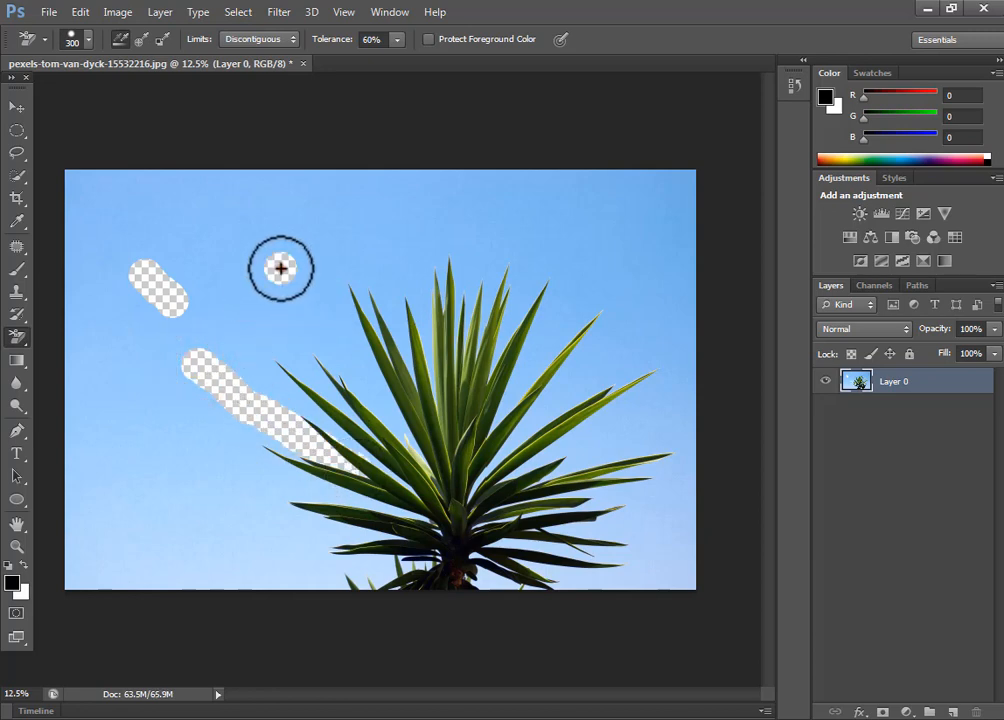
{"action": "mouse_move", "coordinate": [281, 268]}
{"action": "left_mouse_down"}
{"action": "mouse_move", "coordinate": [416, 452]}
{"action": "mouse_move", "coordinate": [356, 381]}
{"action": "mouse_move", "coordinate": [309, 360]}
{"action": "mouse_move", "coordinate": [359, 421]}
{"action": "mouse_move", "coordinate": [316, 406]}
{"action": "mouse_move", "coordinate": [388, 467]}
{"action": "left_mouse_up"}
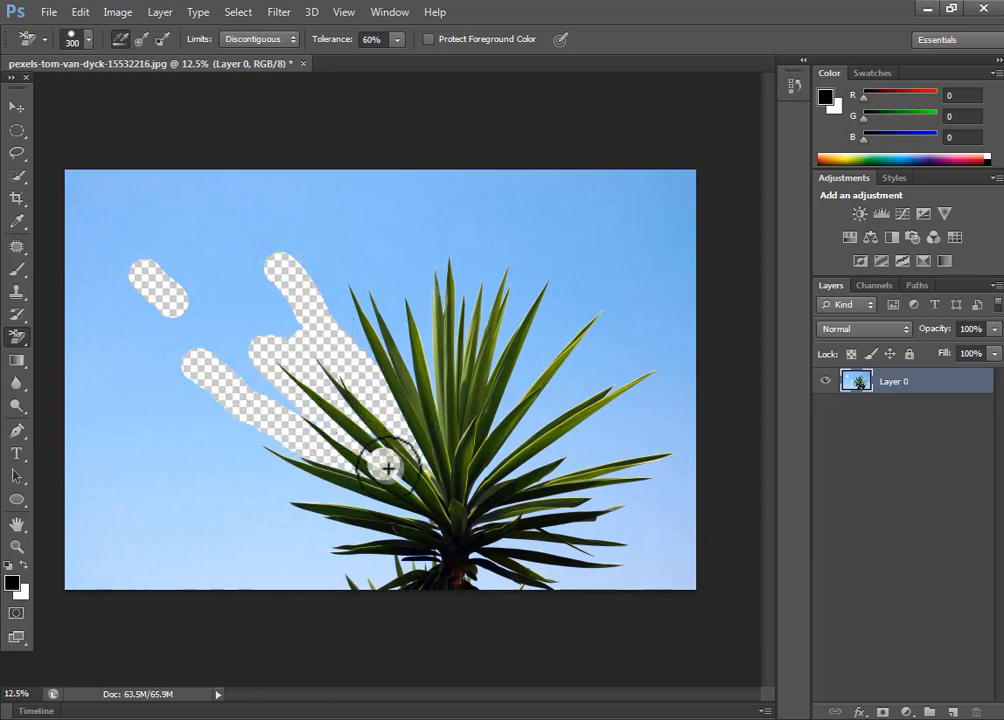
{"action": "key", "text": "ctrl+z"}
{"action": "left_click", "coordinate": [372, 439], "text": "ctrl"}
{"action": "mouse_move", "coordinate": [143, 287]}
{"action": "left_mouse_down"}
{"action": "mouse_move", "coordinate": [383, 486]}
{"action": "mouse_move", "coordinate": [429, 494]}
{"action": "left_mouse_up"}
{"action": "left_click_drag", "start_coordinate": [229, 161], "coordinate": [419, 410]}
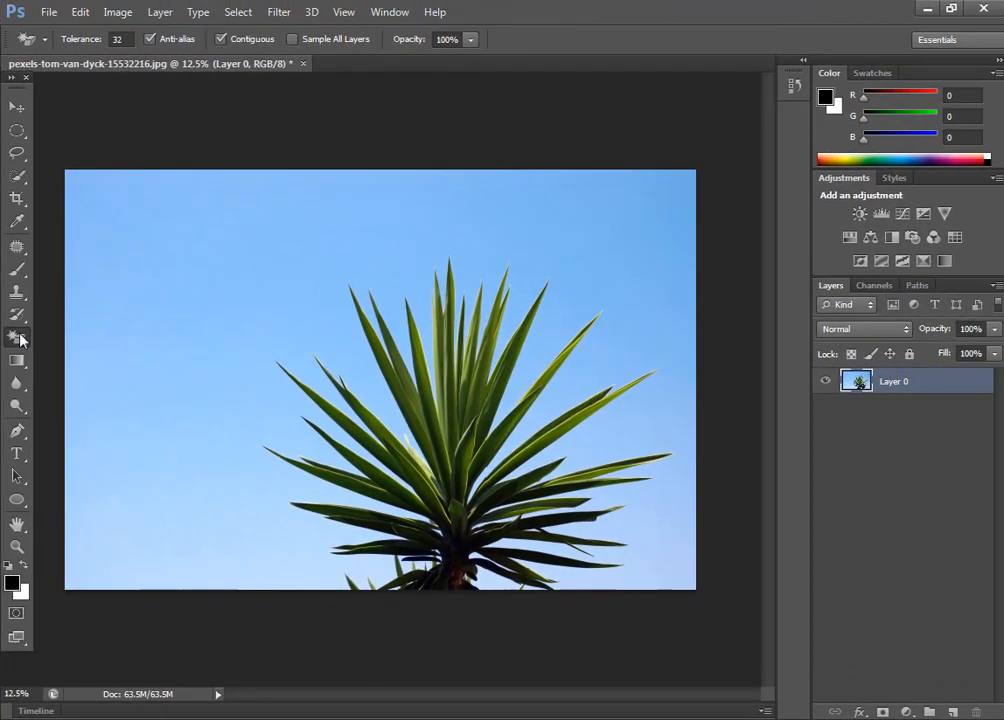
Step: Erase a short diagonal patch of open sky to the upper left of the plant with the Background Eraser
{"action": "left_click", "coordinate": [17, 315]}
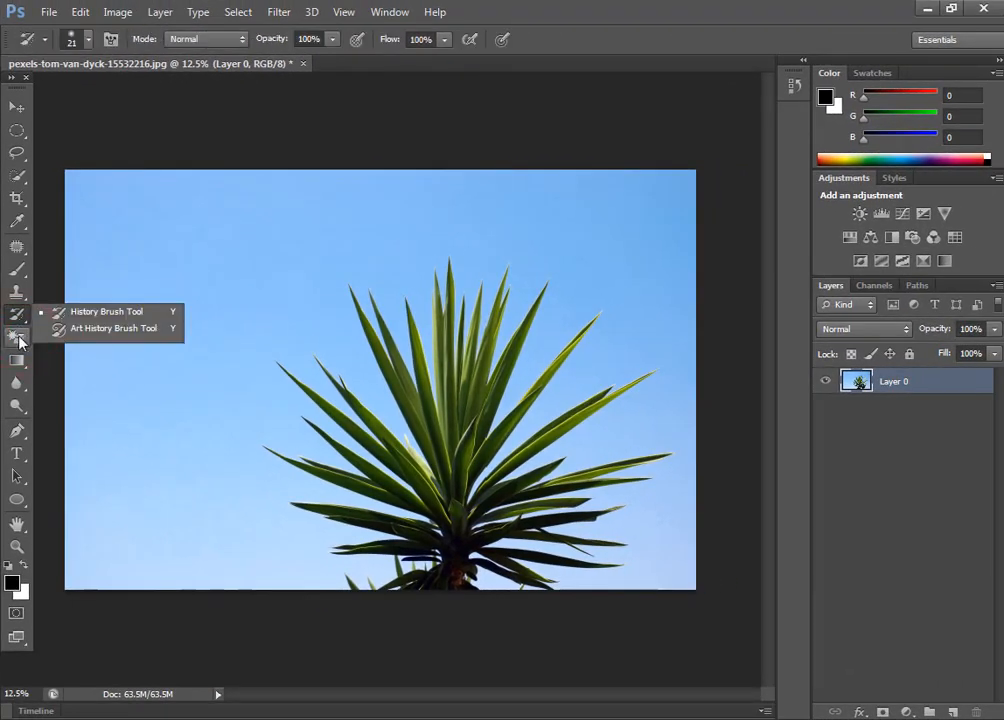
{"action": "left_click", "coordinate": [19, 338]}
{"action": "right_click", "coordinate": [19, 338]}
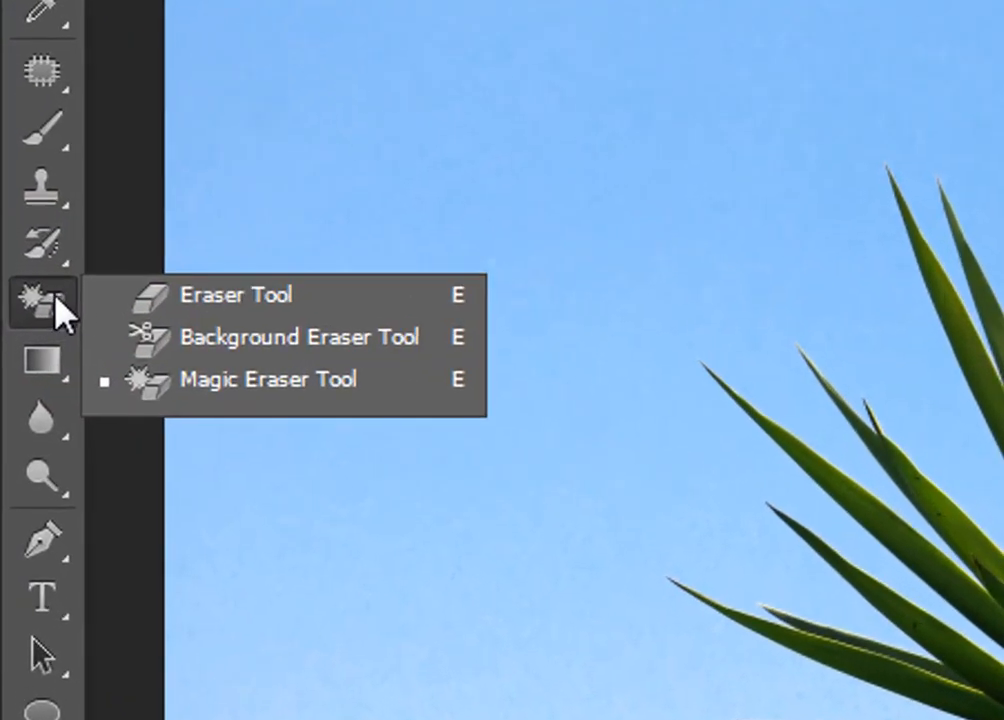
{"action": "left_click", "coordinate": [242, 338]}
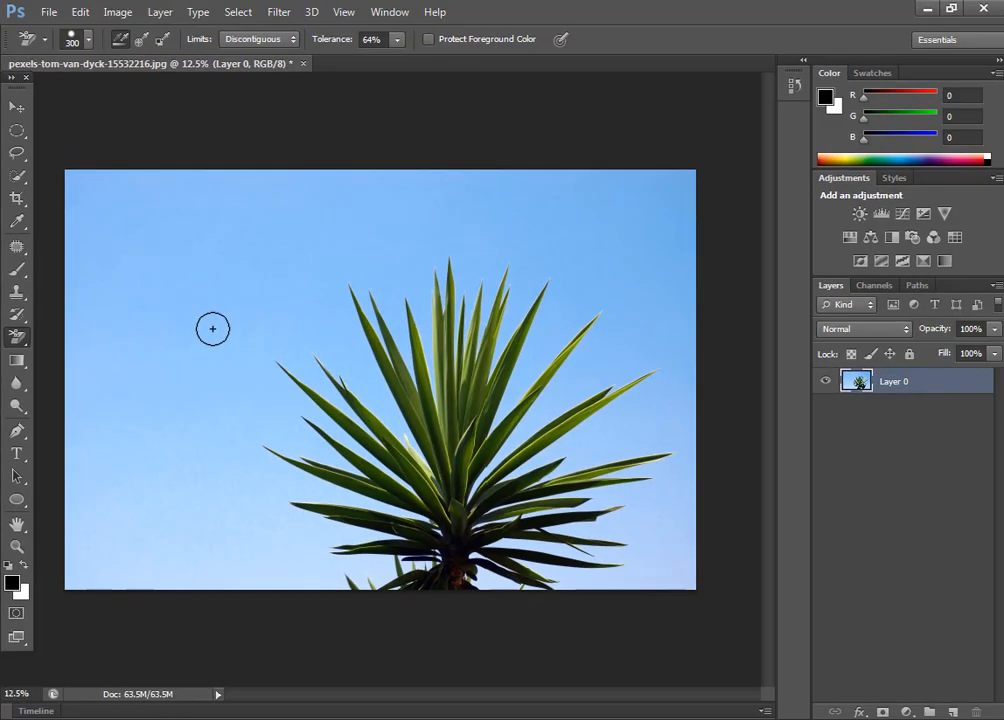
{"action": "left_click_drag", "start_coordinate": [145, 275], "coordinate": [173, 302]}
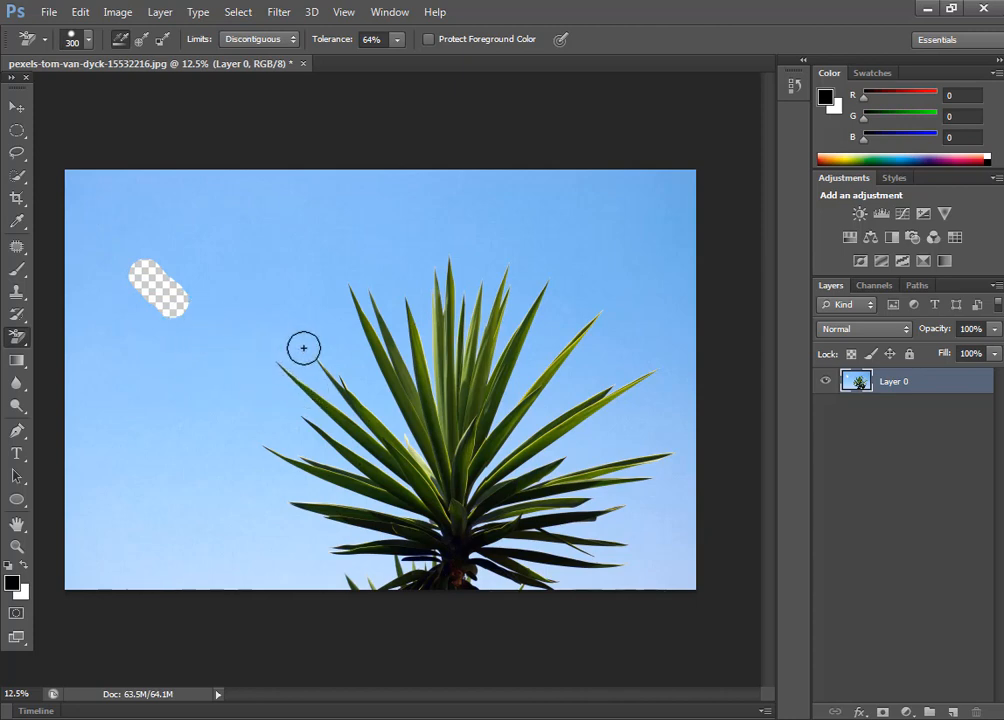
Step: Try running the Background Eraser across the plant's left leaf tips and undo the strokes
{"action": "mouse_move", "coordinate": [339, 354]}
{"action": "left_mouse_down"}
{"action": "mouse_move", "coordinate": [342, 393]}
{"action": "mouse_move", "coordinate": [308, 433]}
{"action": "left_mouse_up"}
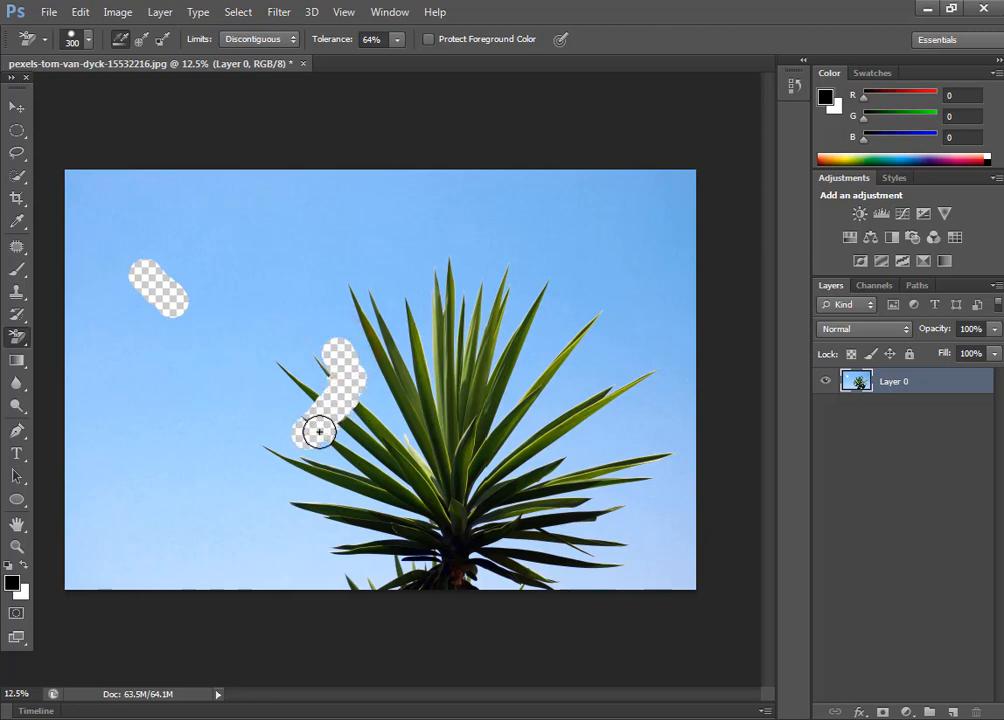
{"action": "left_click_drag", "start_coordinate": [318, 435], "coordinate": [324, 402]}
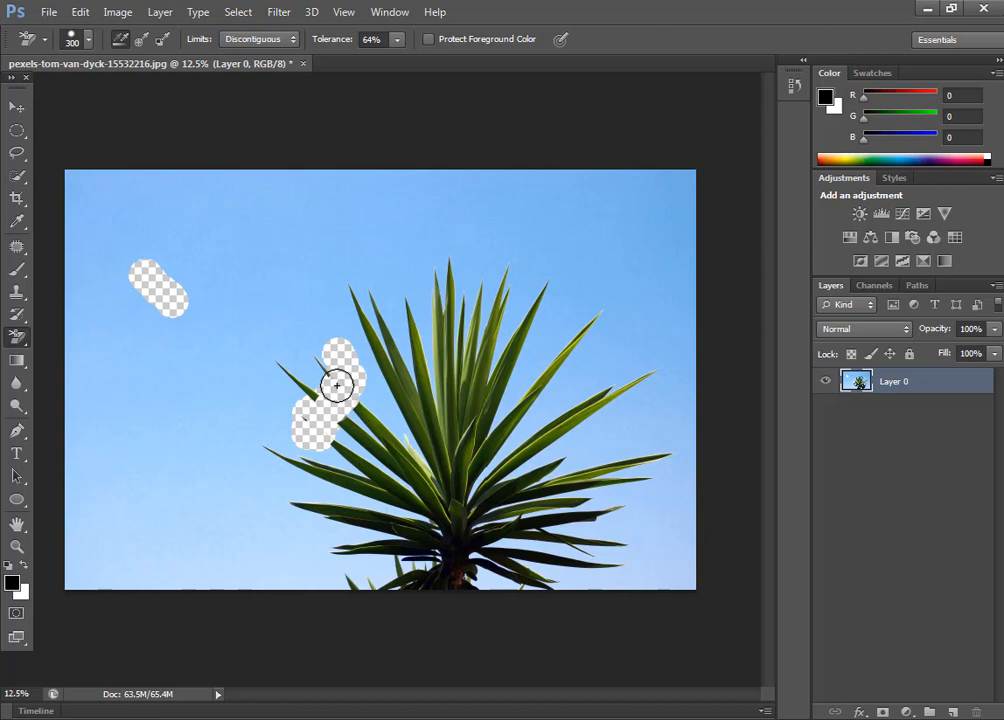
{"action": "key", "text": "ctrl+z"}
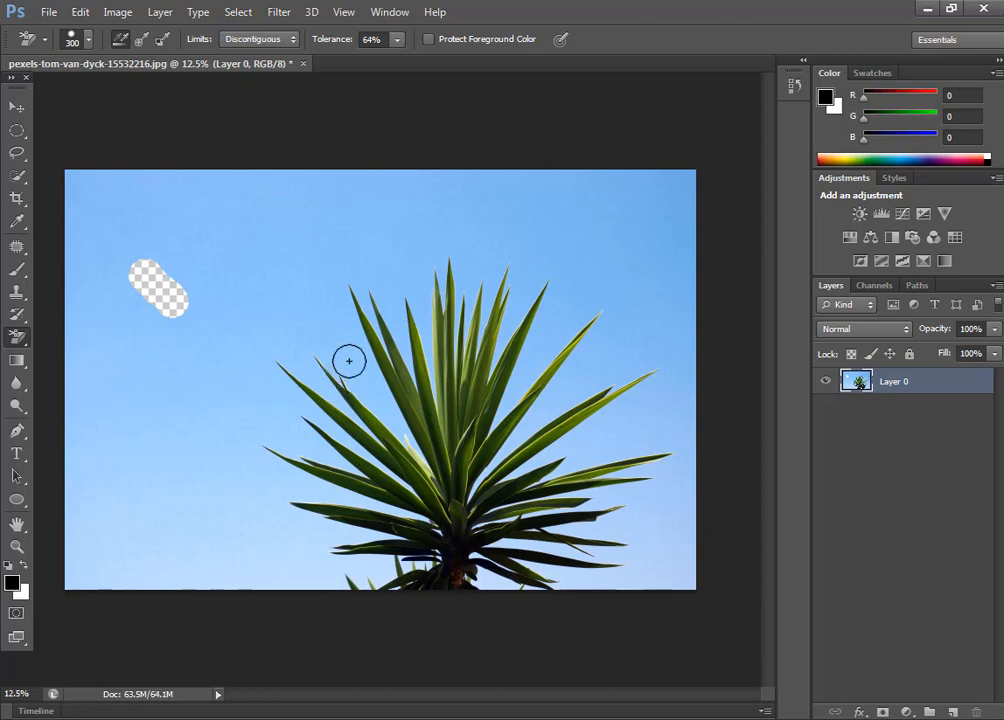
Step: Try erasing the sky around the upper-left and right leaves with the Background Eraser and undo these strokes
{"action": "mouse_move", "coordinate": [338, 343]}
{"action": "left_mouse_down"}
{"action": "mouse_move", "coordinate": [407, 433]}
{"action": "mouse_move", "coordinate": [362, 363]}
{"action": "mouse_move", "coordinate": [337, 351]}
{"action": "mouse_move", "coordinate": [324, 358]}
{"action": "mouse_move", "coordinate": [320, 345]}
{"action": "mouse_move", "coordinate": [308, 351]}
{"action": "mouse_move", "coordinate": [309, 377]}
{"action": "mouse_move", "coordinate": [344, 404]}
{"action": "mouse_move", "coordinate": [301, 349]}
{"action": "mouse_move", "coordinate": [323, 348]}
{"action": "mouse_move", "coordinate": [362, 376]}
{"action": "mouse_move", "coordinate": [346, 310]}
{"action": "mouse_move", "coordinate": [359, 267]}
{"action": "mouse_move", "coordinate": [400, 293]}
{"action": "mouse_move", "coordinate": [406, 343]}
{"action": "mouse_move", "coordinate": [365, 308]}
{"action": "left_mouse_up"}
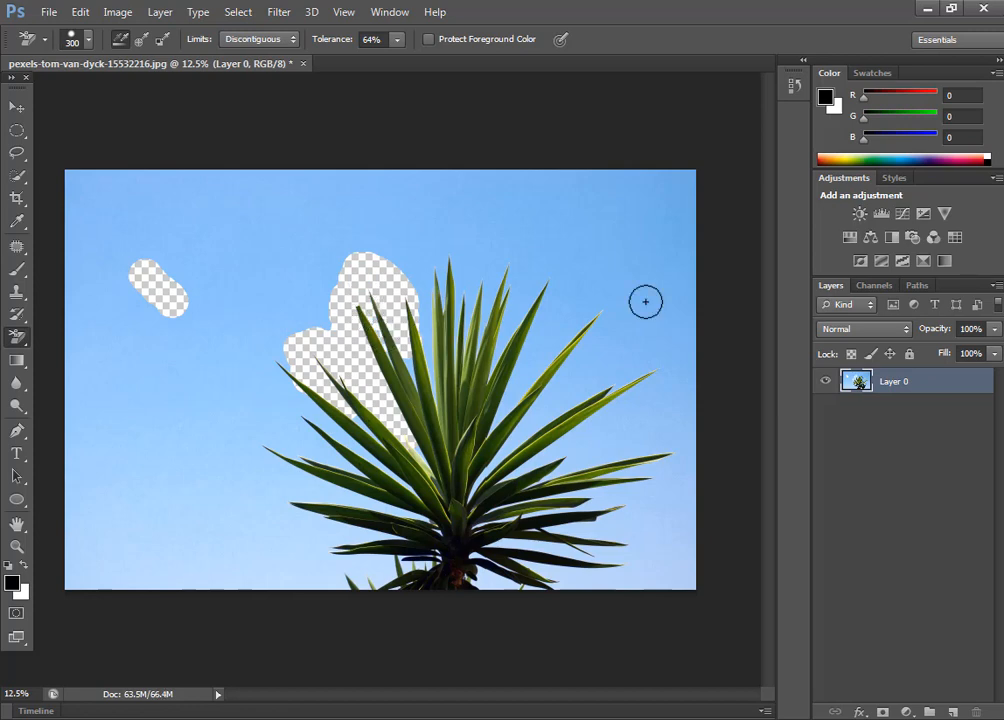
{"action": "left_click_drag", "start_coordinate": [652, 334], "coordinate": [468, 370]}
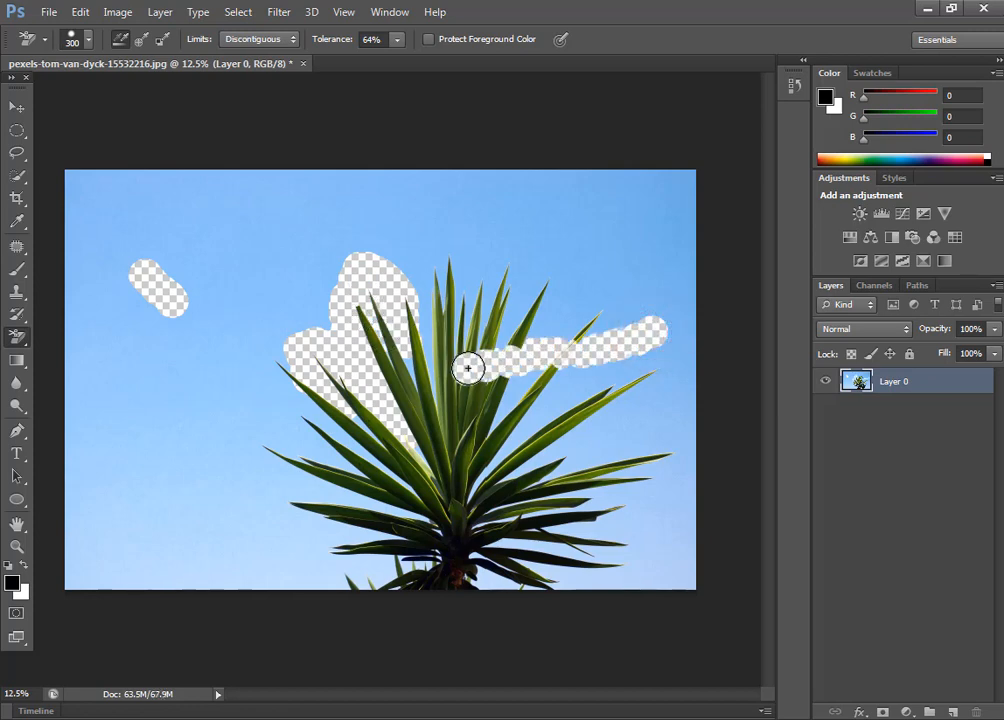
{"action": "key", "text": "ctrl+z"}
{"action": "mouse_move", "coordinate": [644, 329]}
{"action": "left_mouse_down"}
{"action": "mouse_move", "coordinate": [525, 416]}
{"action": "mouse_move", "coordinate": [607, 318]}
{"action": "mouse_move", "coordinate": [553, 357]}
{"action": "mouse_move", "coordinate": [546, 375]}
{"action": "mouse_move", "coordinate": [613, 316]}
{"action": "left_mouse_up"}
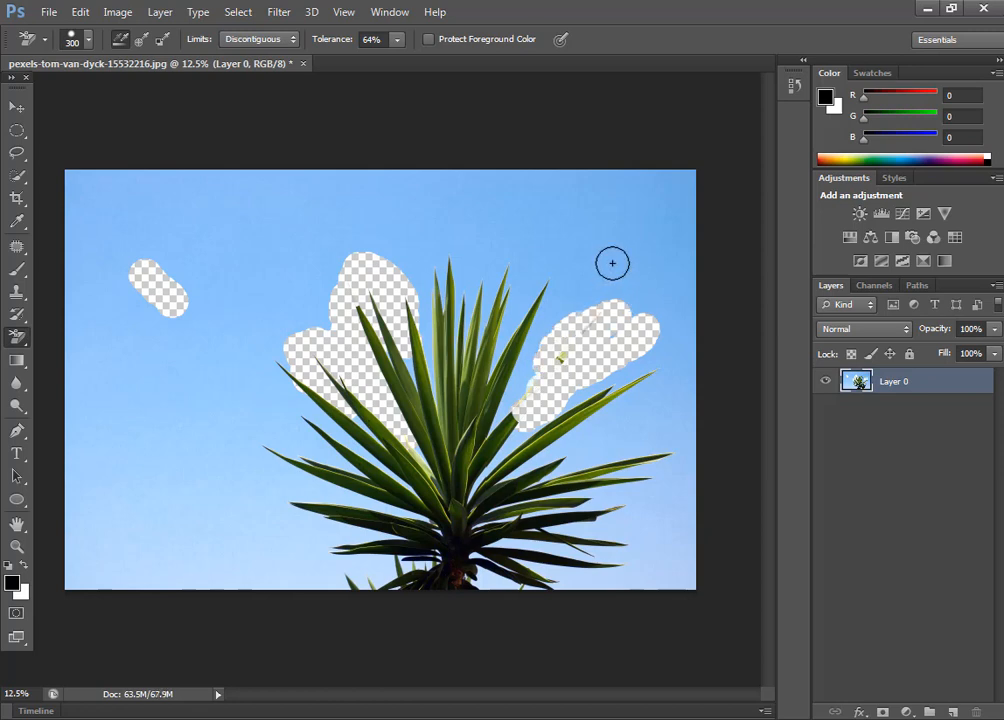
{"action": "key", "text": "ctrl+z"}
{"action": "key", "text": "ctrl+alt+z"}
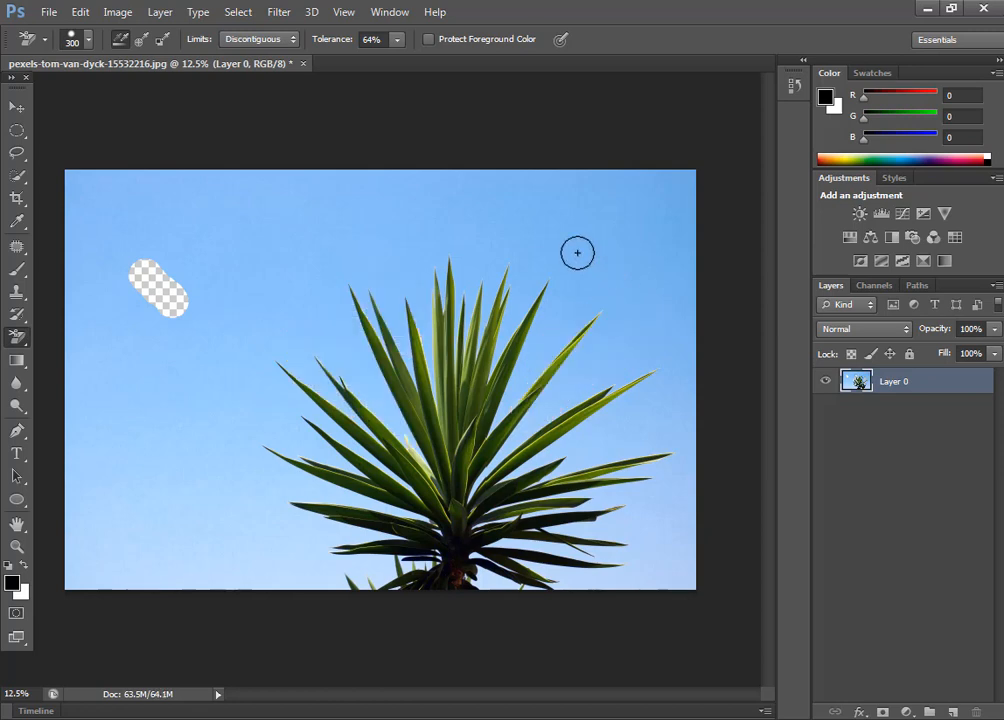
Step: Configure the Background Eraser with Discontiguous limits and a tolerance of 60%
{"action": "right_click", "coordinate": [17, 337]}
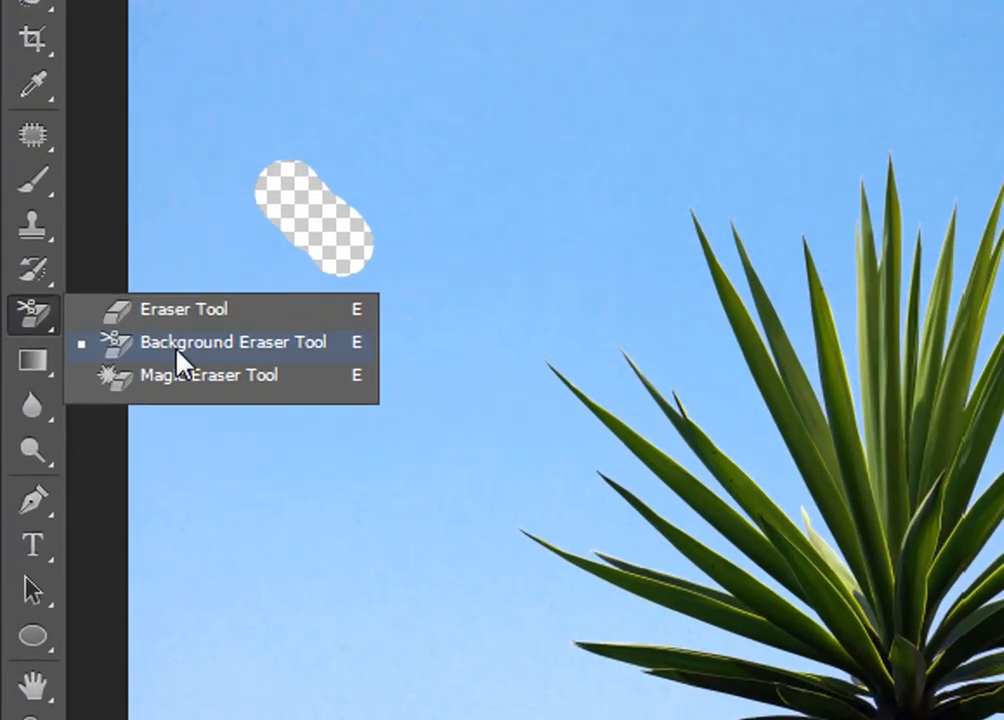
{"action": "left_click", "coordinate": [91, 357]}
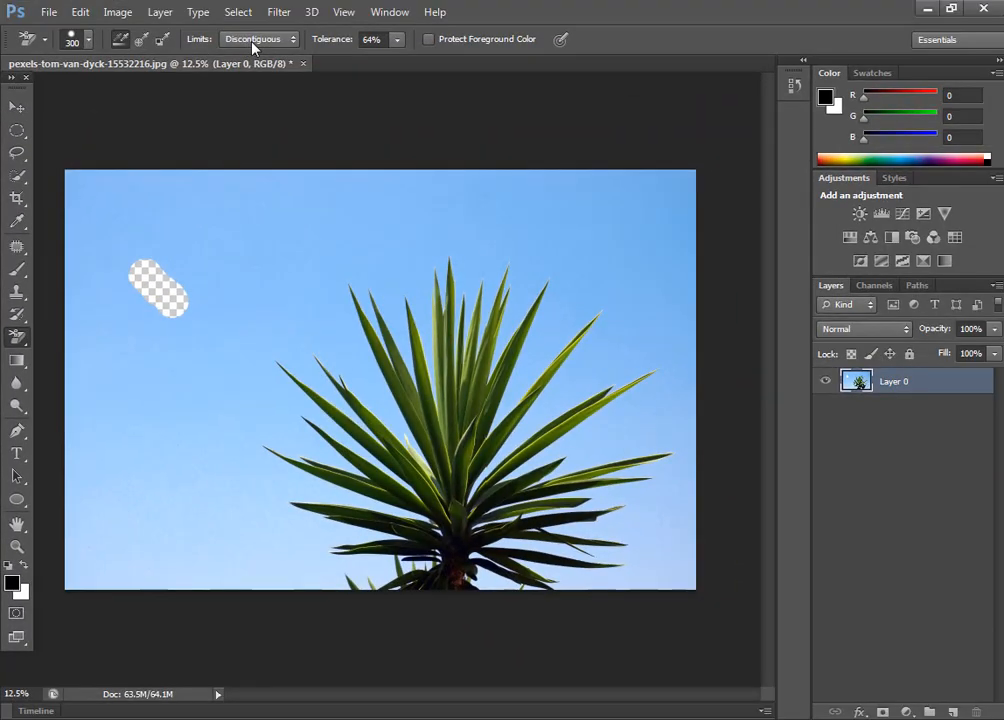
{"action": "left_click", "coordinate": [253, 40]}
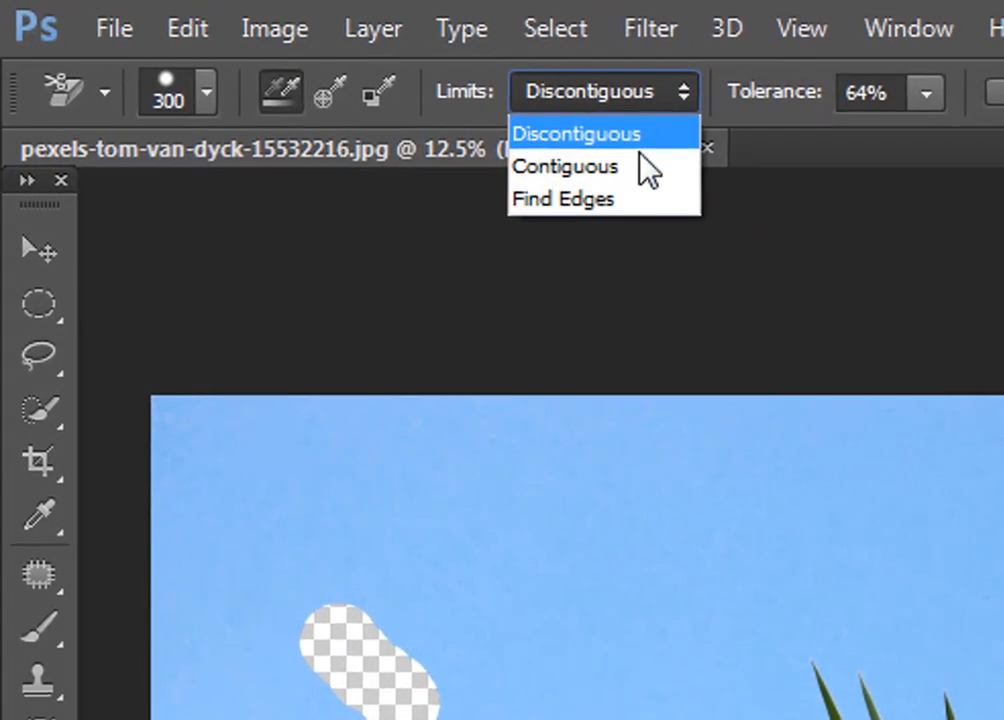
{"action": "left_click", "coordinate": [641, 143]}
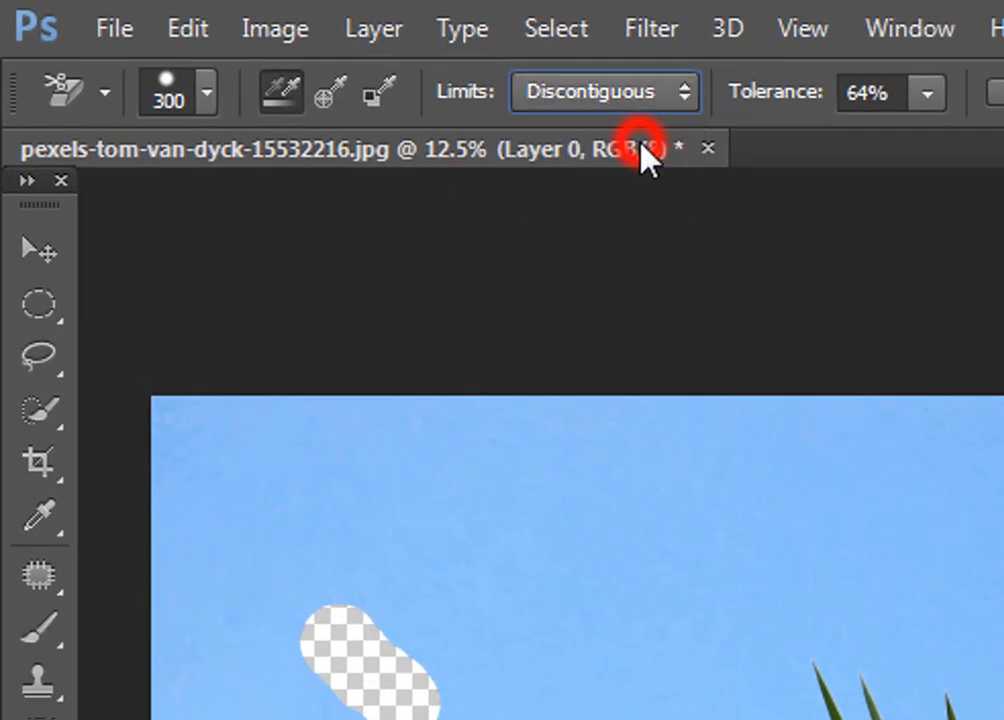
{"action": "left_click", "coordinate": [929, 95]}
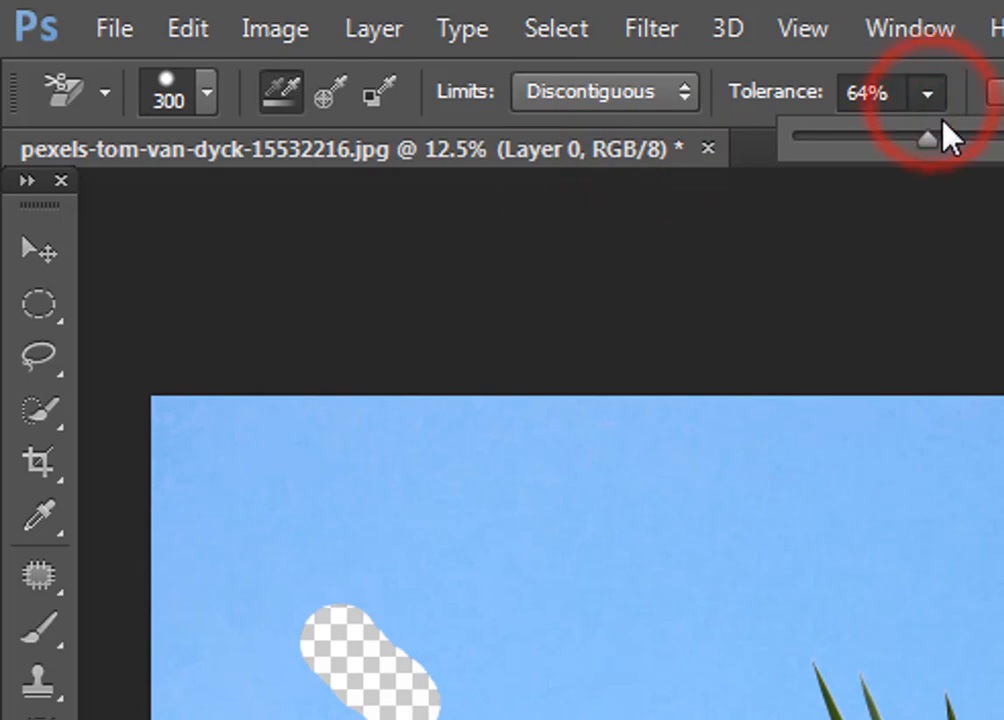
{"action": "mouse_move", "coordinate": [930, 140]}
{"action": "left_mouse_down"}
{"action": "mouse_move", "coordinate": [916, 140]}
{"action": "mouse_move", "coordinate": [922, 152]}
{"action": "left_mouse_up"}
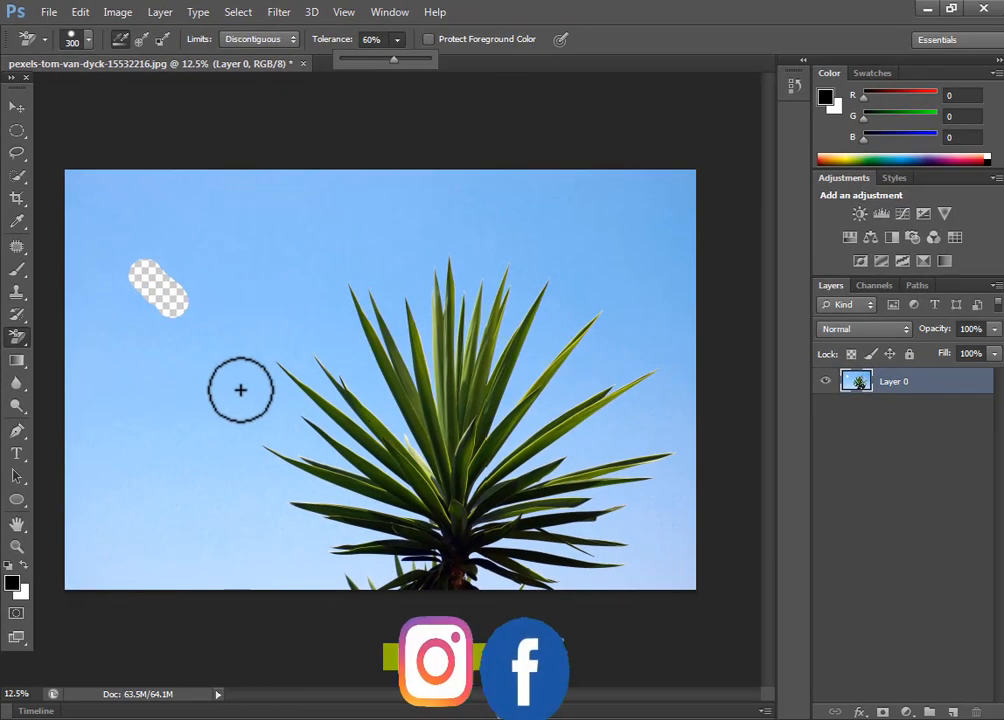
Step: Enlarge the eraser brush well beyond its starting size and reduce it back to 300
{"action": "key", "text": "bracketright"}
{"action": "key", "text": "bracketright"}
{"action": "key", "text": "bracketright"}
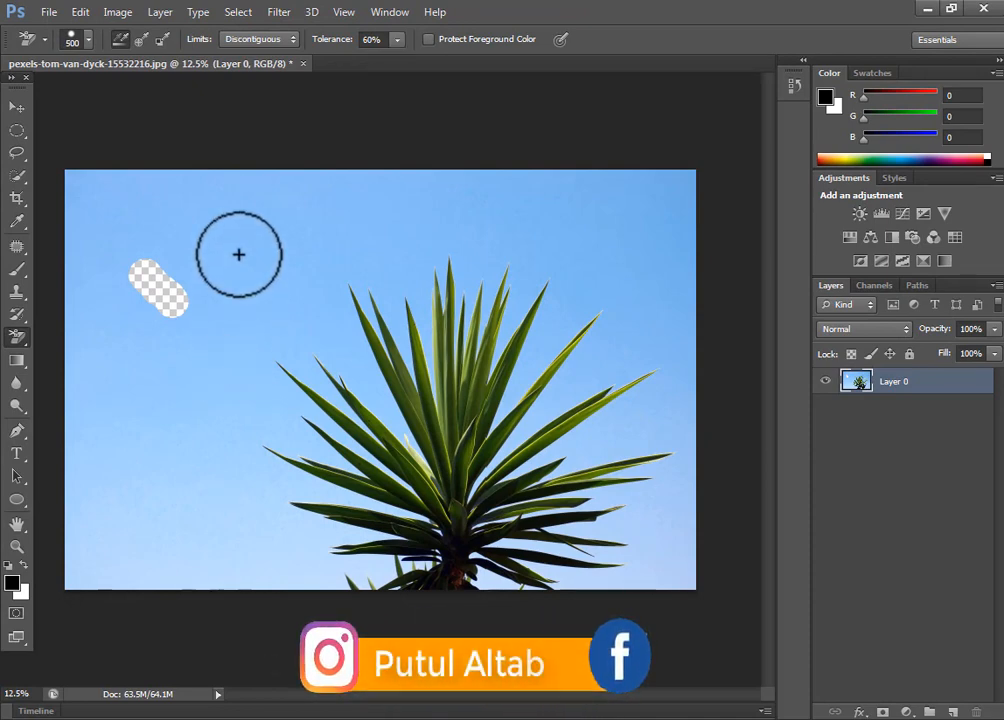
{"action": "key", "text": "bracketright"}
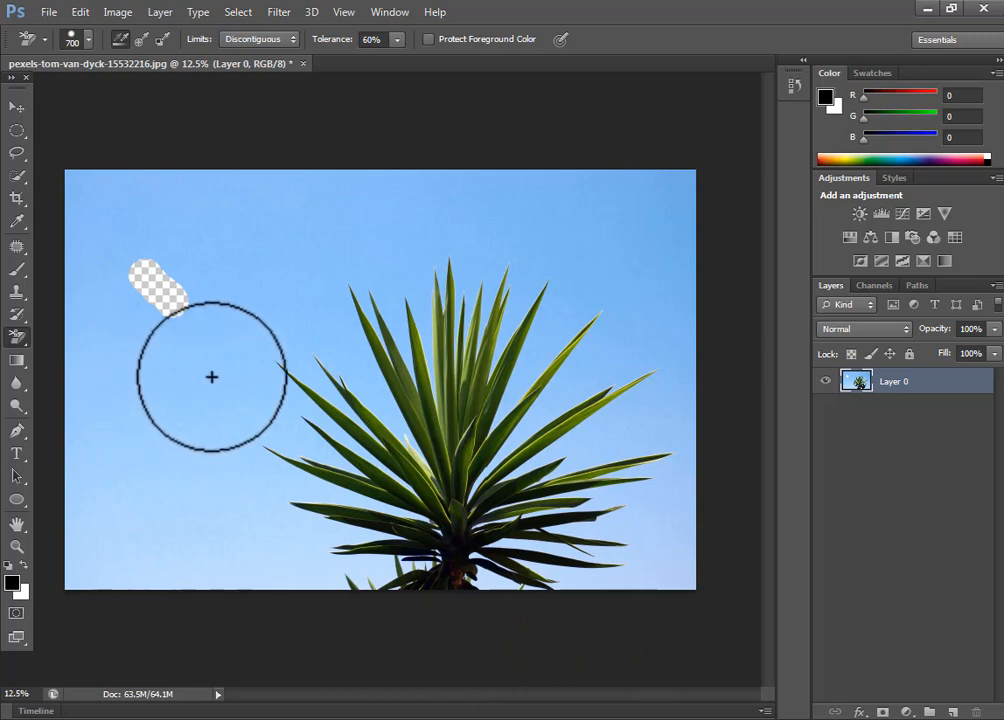
{"action": "key", "text": "bracketleft"}
{"action": "key", "text": "bracketleft"}
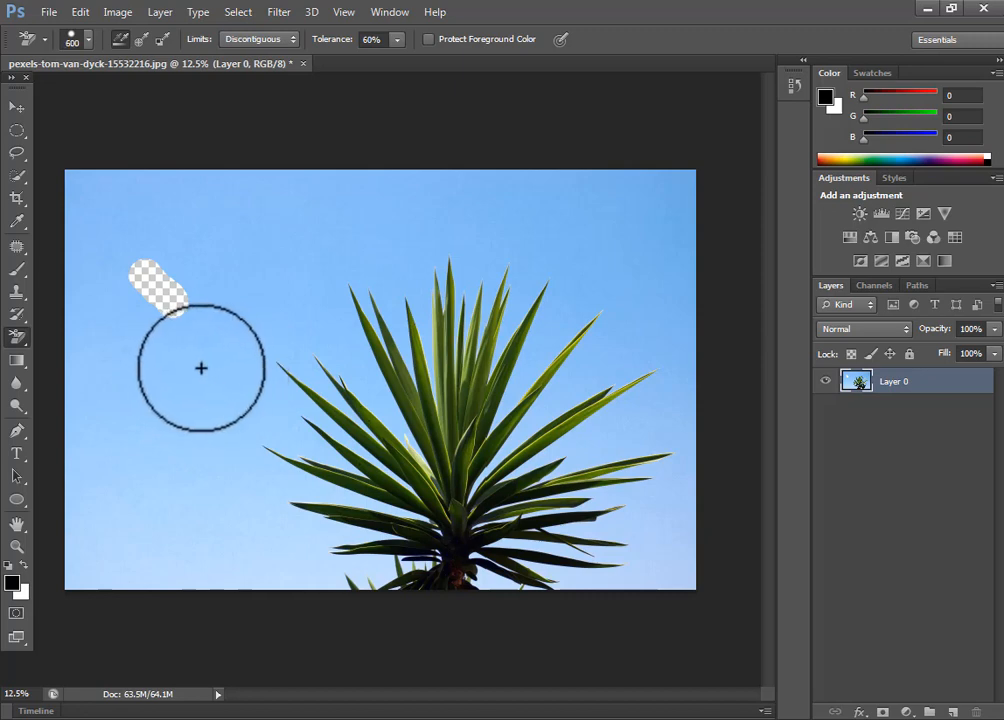
{"action": "key", "text": "bracketleft"}
{"action": "key", "text": "bracketleft"}
{"action": "key", "text": "bracketleft"}
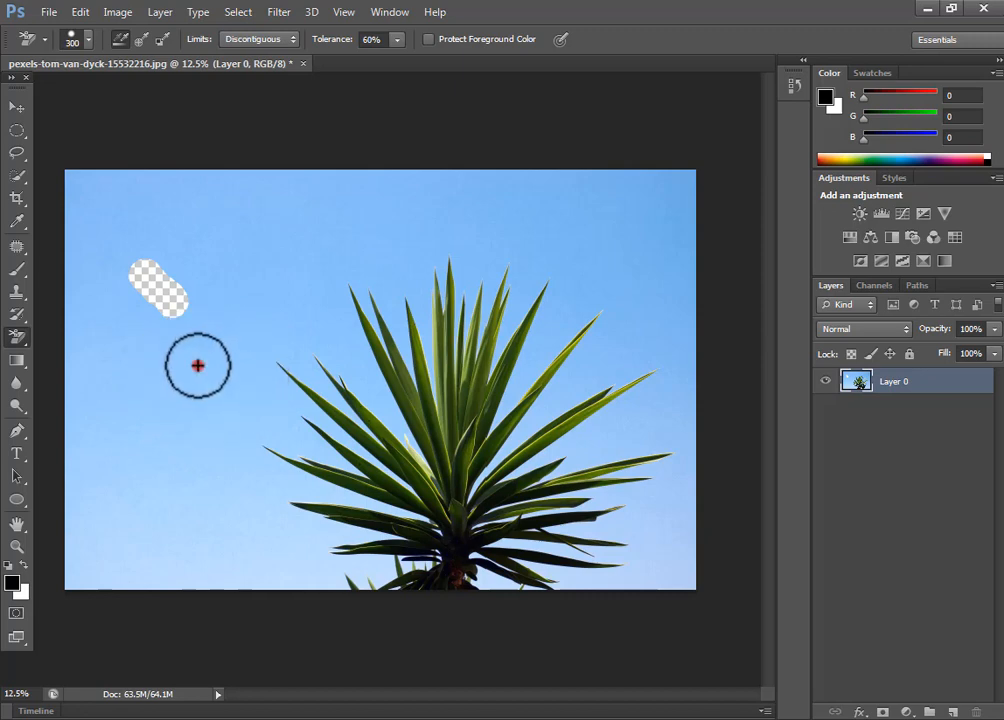
Step: Erase strips of sky between the left leaves with the Background Eraser and undo the latest strokes, including the one cutting into a leaf
{"action": "left_click_drag", "start_coordinate": [198, 366], "coordinate": [355, 469]}
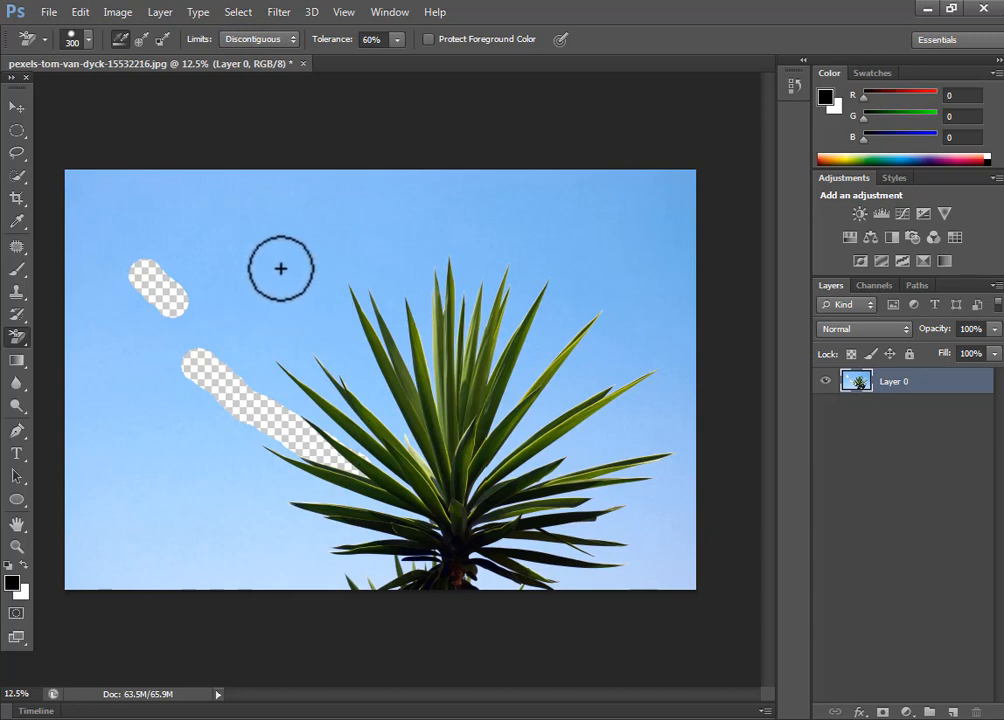
{"action": "left_click_drag", "start_coordinate": [281, 268], "coordinate": [414, 450]}
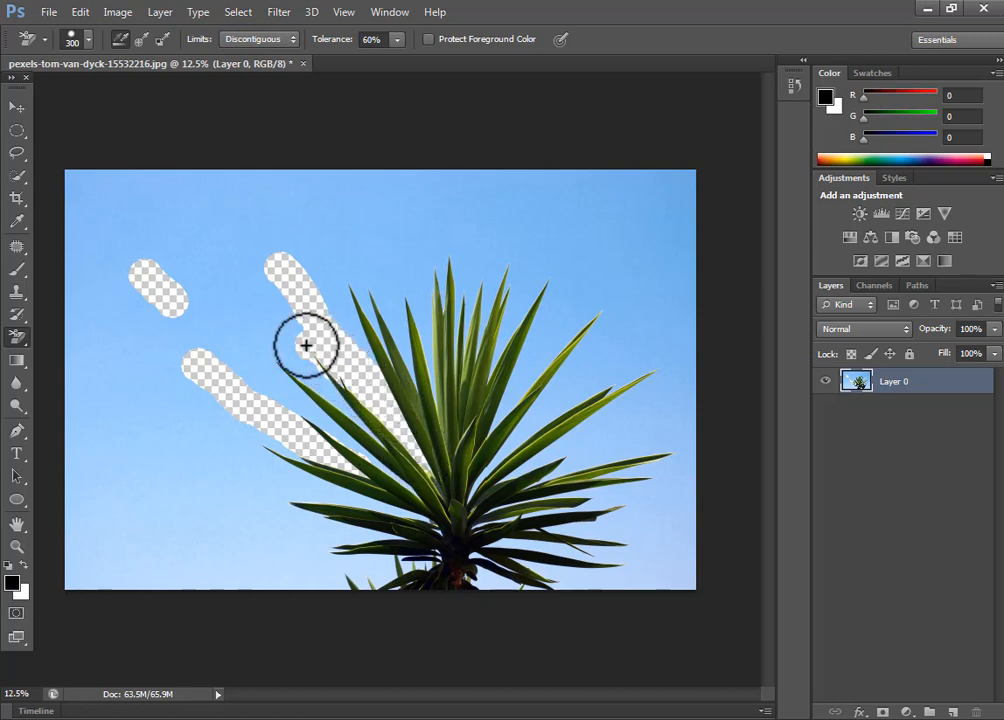
{"action": "mouse_move", "coordinate": [306, 345]}
{"action": "left_mouse_down"}
{"action": "mouse_move", "coordinate": [320, 381]}
{"action": "mouse_move", "coordinate": [360, 421]}
{"action": "left_mouse_up"}
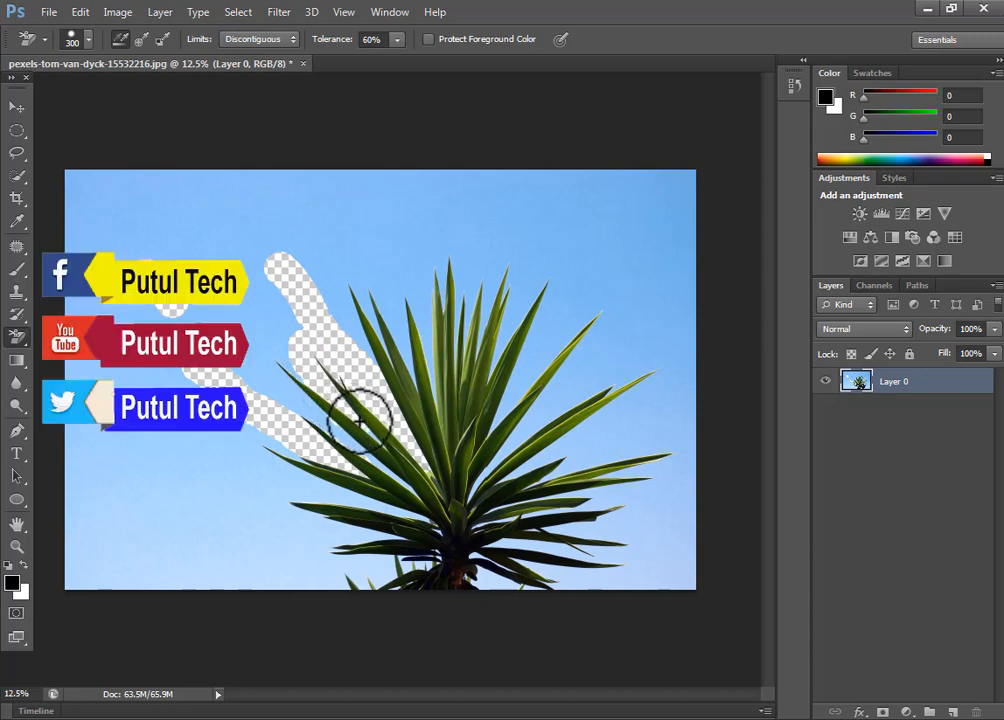
{"action": "mouse_move", "coordinate": [265, 352]}
{"action": "left_mouse_down"}
{"action": "mouse_move", "coordinate": [347, 440]}
{"action": "mouse_move", "coordinate": [388, 467]}
{"action": "left_mouse_up"}
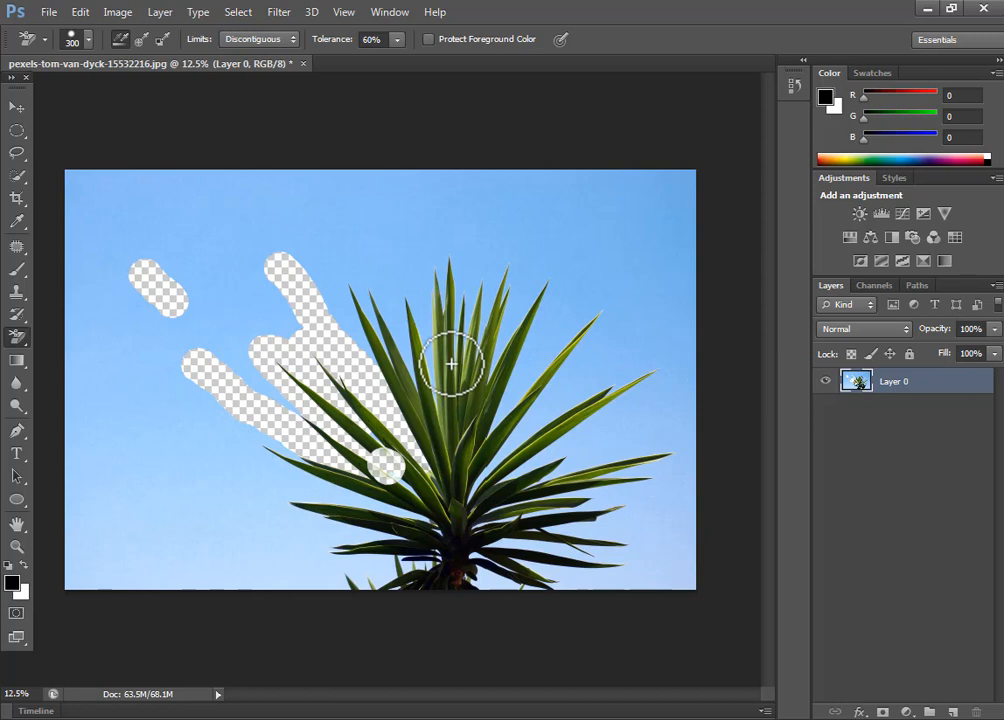
{"action": "key", "text": "ctrl+alt+z"}
{"action": "key", "text": "ctrl+alt+z"}
Step: Erase the sky between the plant's left leaves at closer range, starting each Background Eraser stroke in open sky
{"action": "scroll", "coordinate": [370, 438], "scroll_direction": "up", "scroll_amount": 2}
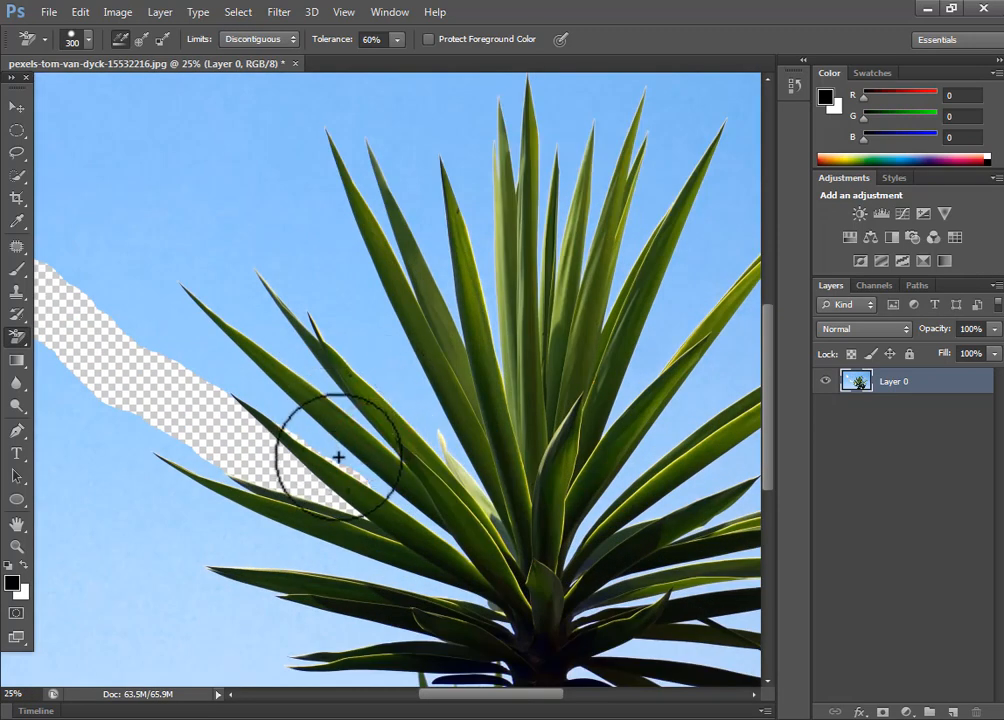
{"action": "mouse_move", "coordinate": [145, 289]}
{"action": "left_mouse_down"}
{"action": "mouse_move", "coordinate": [358, 471]}
{"action": "mouse_move", "coordinate": [394, 491]}
{"action": "mouse_move", "coordinate": [403, 482]}
{"action": "mouse_move", "coordinate": [444, 533]}
{"action": "left_mouse_up"}
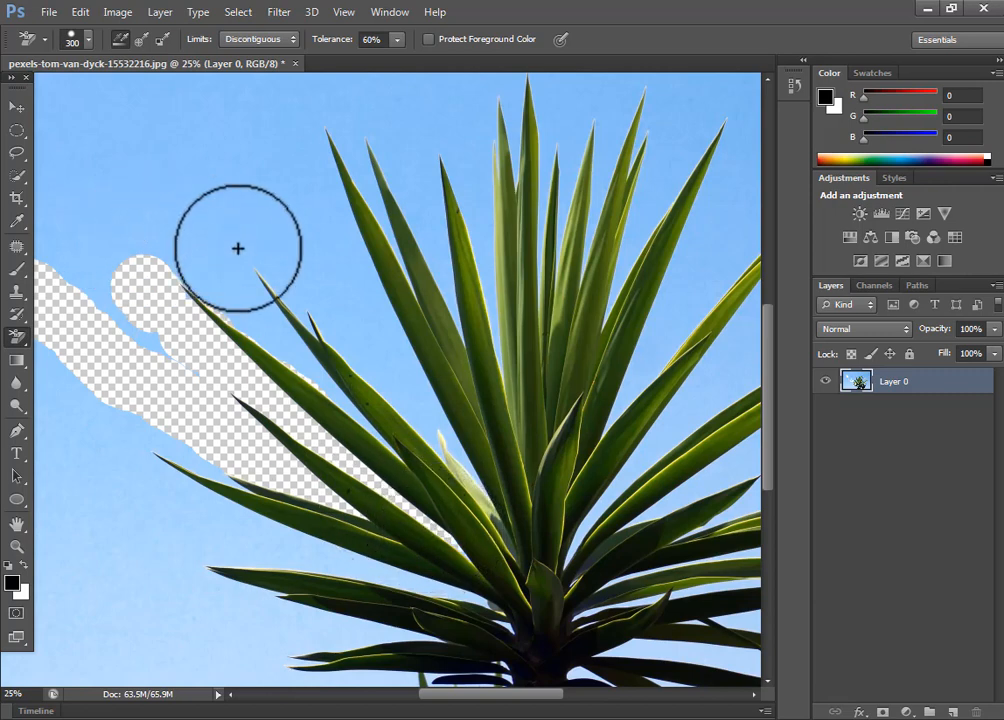
{"action": "mouse_move", "coordinate": [231, 160]}
{"action": "left_mouse_down"}
{"action": "mouse_move", "coordinate": [338, 315]}
{"action": "mouse_move", "coordinate": [423, 418]}
{"action": "left_mouse_up"}
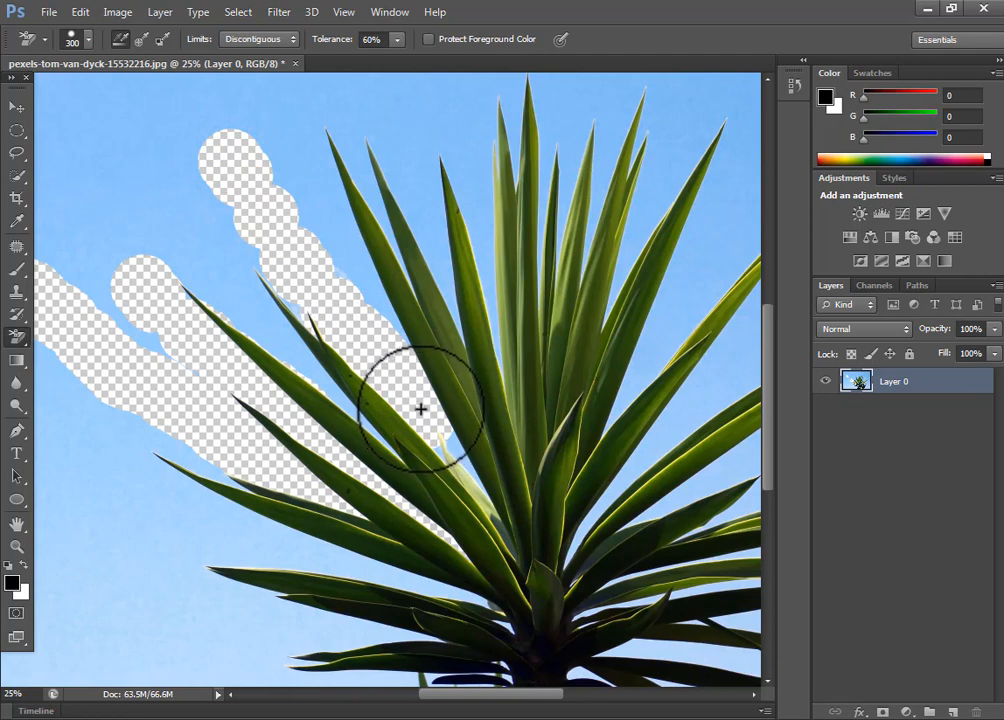
{"action": "mouse_move", "coordinate": [289, 192]}
{"action": "left_mouse_down"}
{"action": "mouse_move", "coordinate": [242, 202]}
{"action": "mouse_move", "coordinate": [231, 241]}
{"action": "mouse_move", "coordinate": [276, 327]}
{"action": "left_mouse_up"}
{"action": "left_click", "coordinate": [279, 305], "text": "alt"}
{"action": "left_click", "coordinate": [279, 303], "text": "alt"}
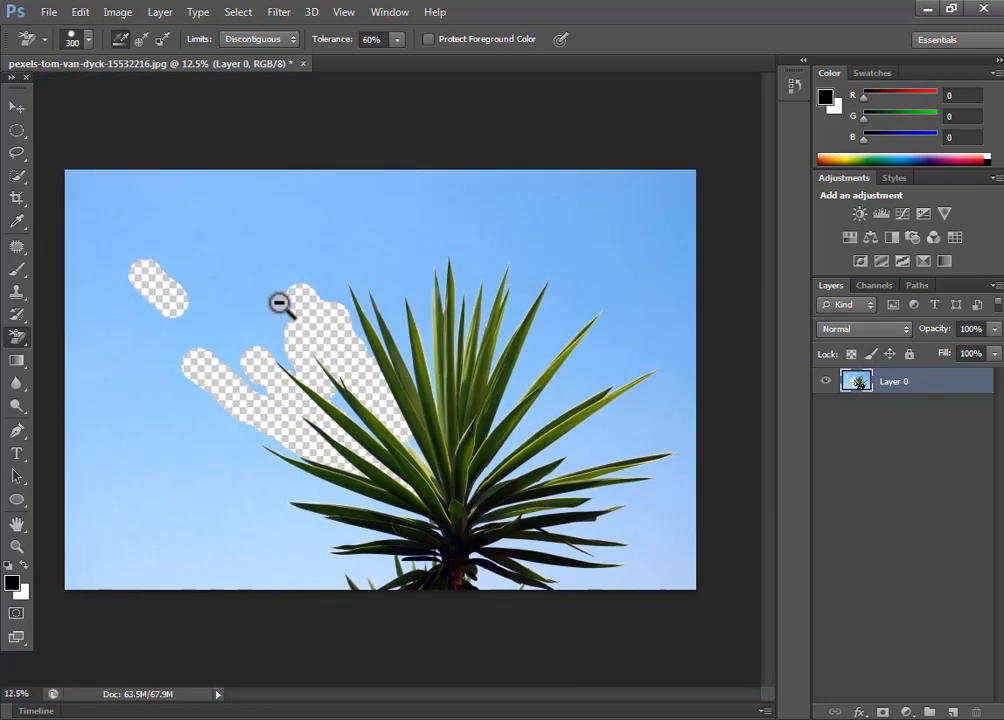
Step: Undo all the Background Eraser strokes made on the sky
{"action": "key", "text": "ctrl+z"}
{"action": "key", "text": "ctrl+z"}
{"action": "key", "text": "ctrl+z"}
{"action": "key", "text": "ctrl+alt+z"}
{"action": "key", "text": "ctrl+alt+z"}
{"action": "key", "text": "ctrl+alt+z"}
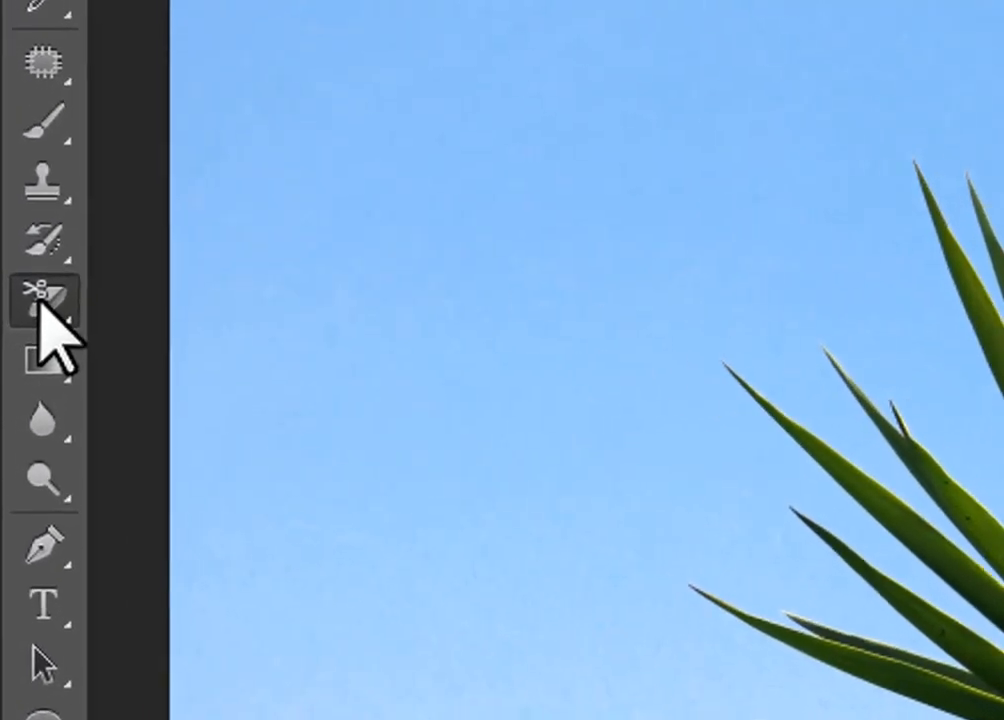
Step: Erase the upper part of the blue sky in one go with the Magic Eraser at a tolerance of 32
{"action": "right_click", "coordinate": [21, 328]}
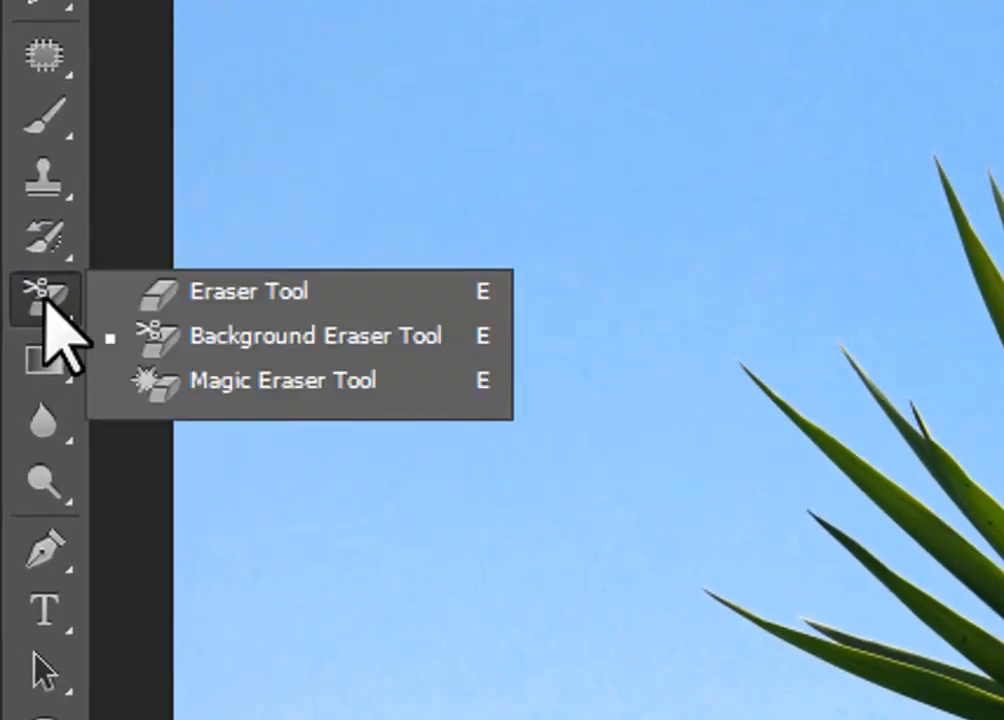
{"action": "left_click", "coordinate": [255, 381]}
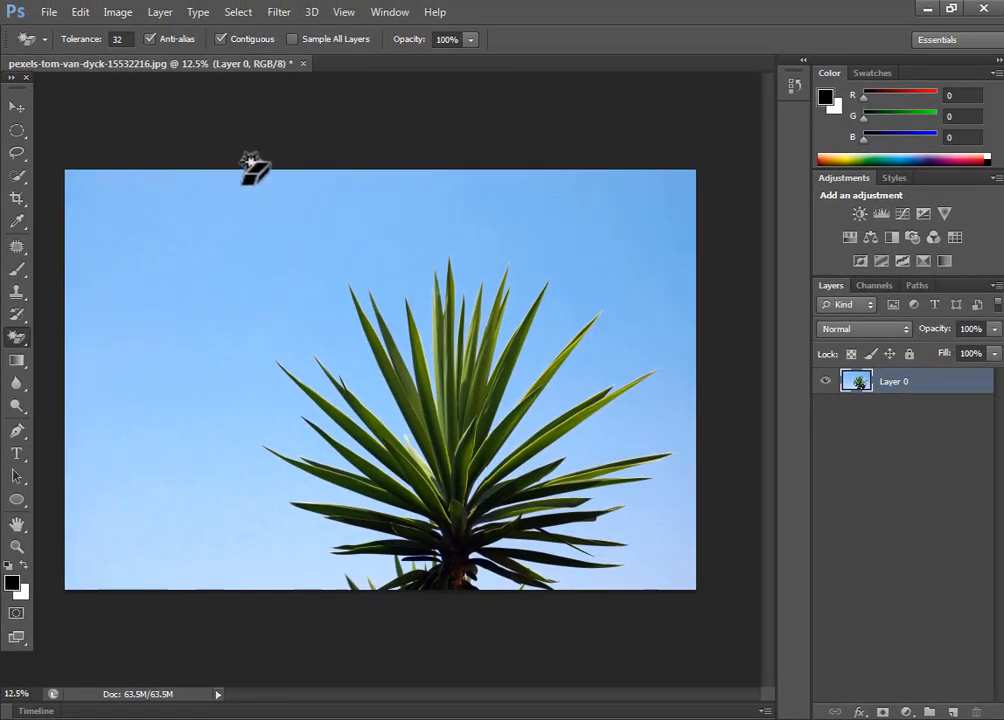
{"action": "left_click", "coordinate": [309, 184]}
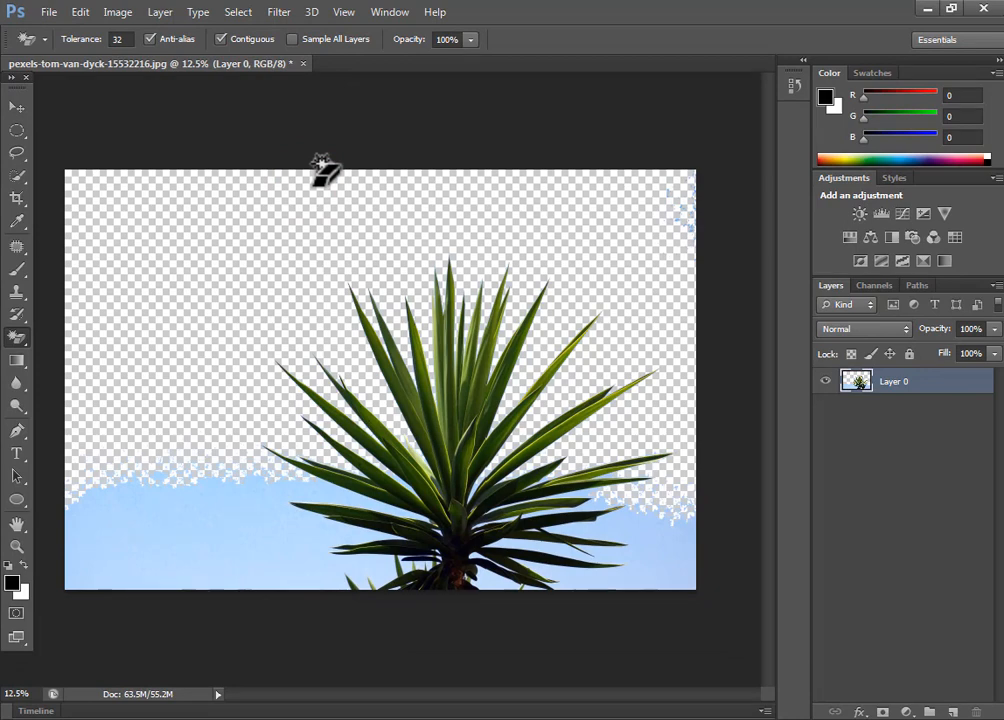
Step: Erase the remaining lower patches of sky around the plant with the Magic Eraser and close the photo without saving
{"action": "left_click", "coordinate": [245, 503]}
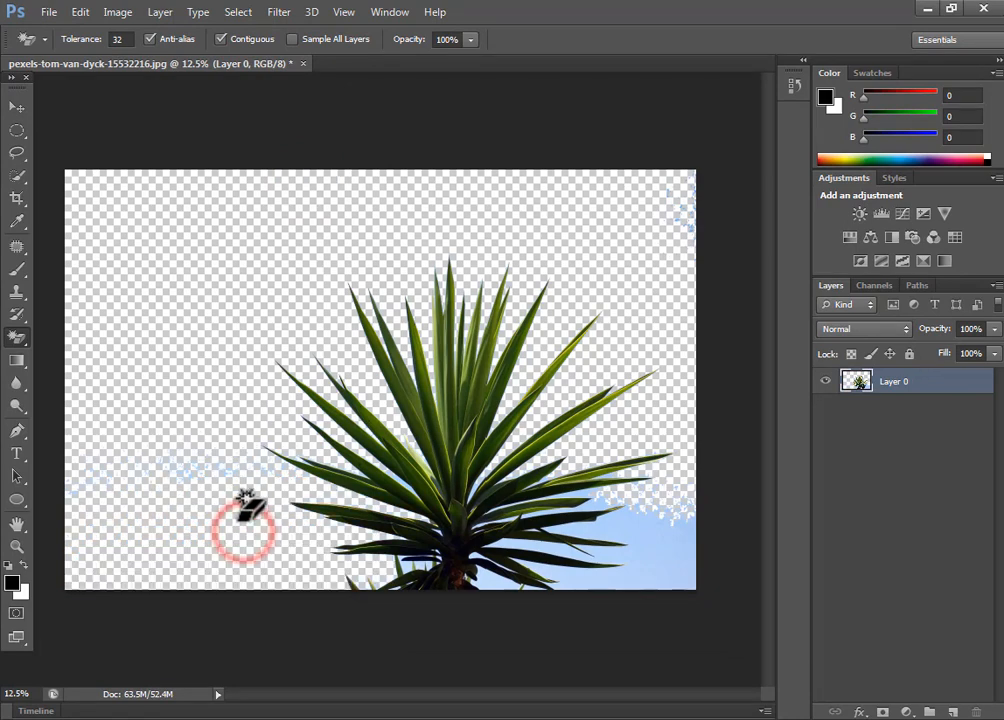
{"action": "left_click", "coordinate": [662, 574]}
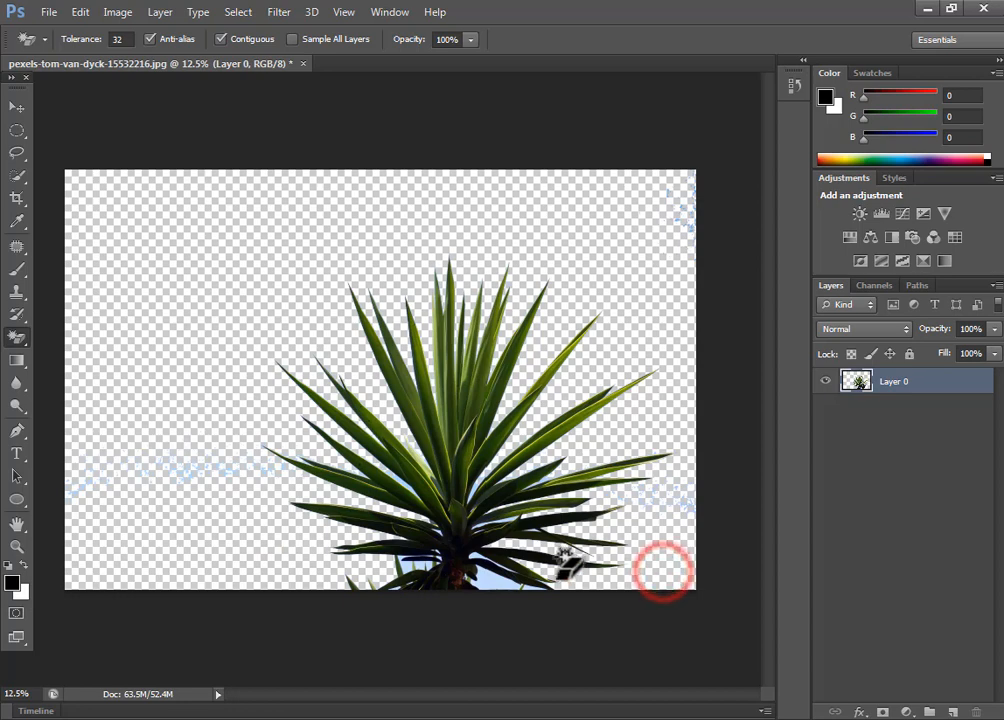
{"action": "left_click", "coordinate": [497, 586]}
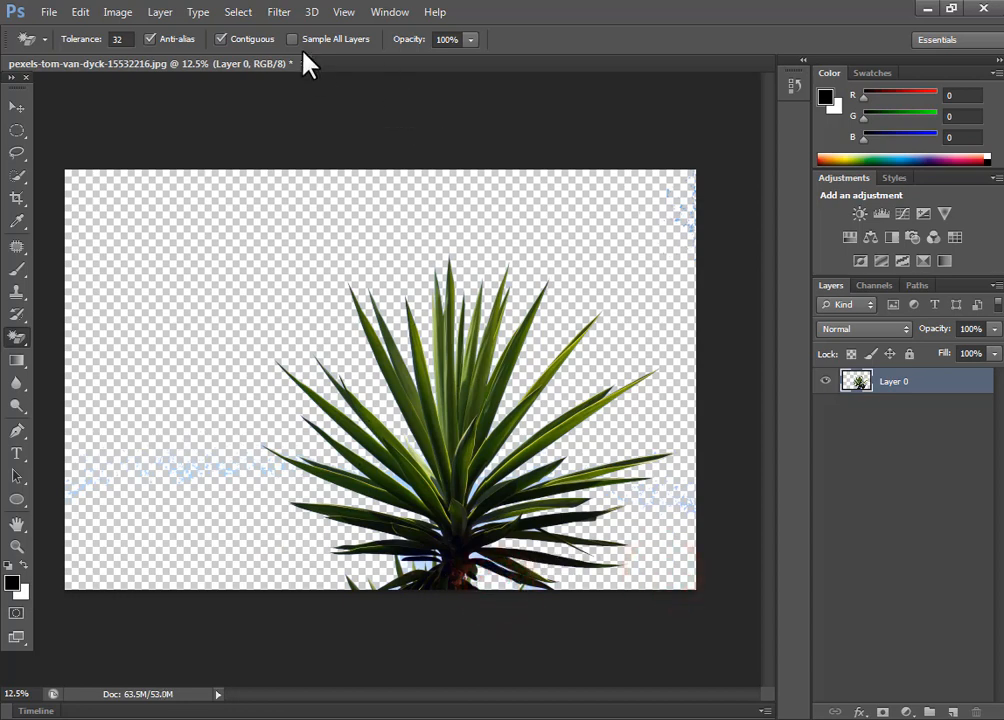
{"action": "left_click", "coordinate": [303, 62]}
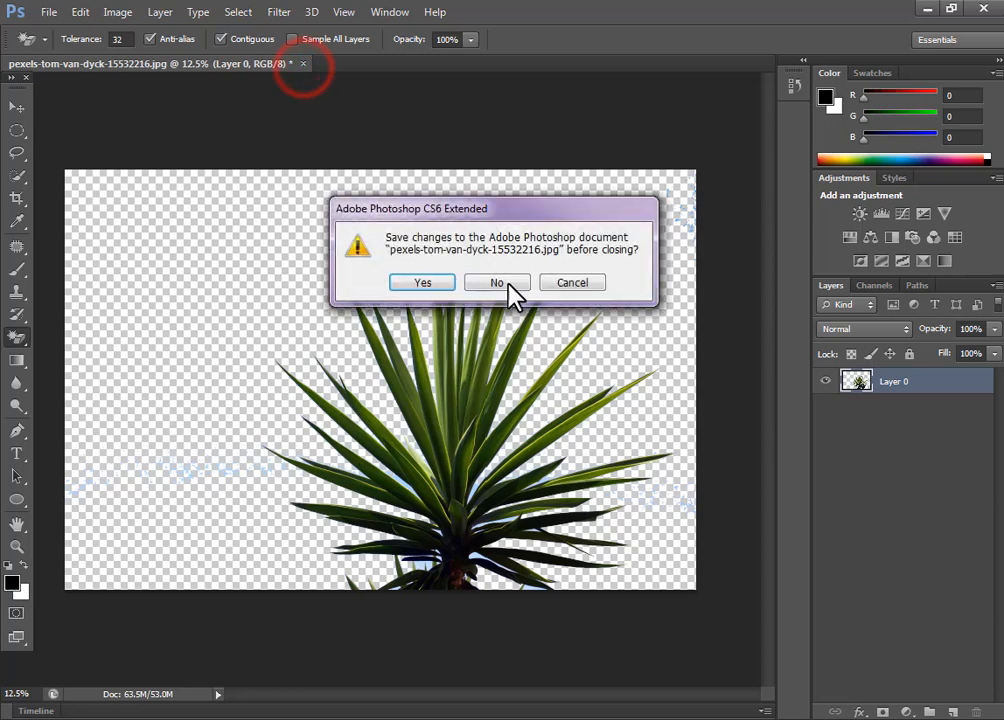
{"action": "left_click", "coordinate": [507, 282]}
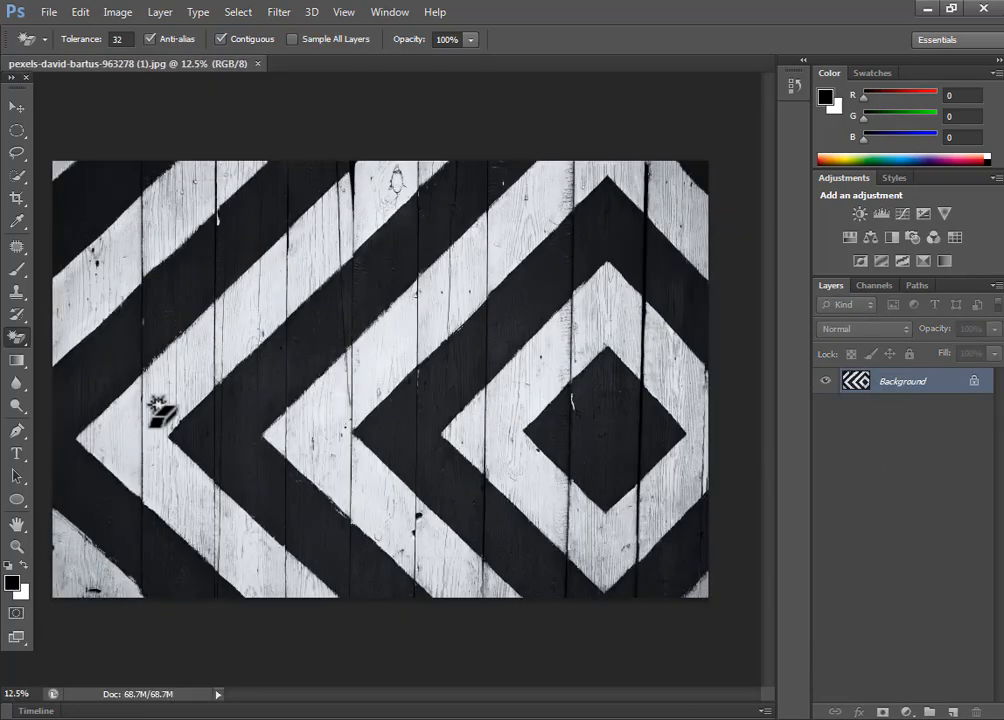
Step: Try erasing the connected black stripes of the wood photo with the Magic Eraser at a tolerance of 32, and undo it
{"action": "left_click", "coordinate": [17, 336]}
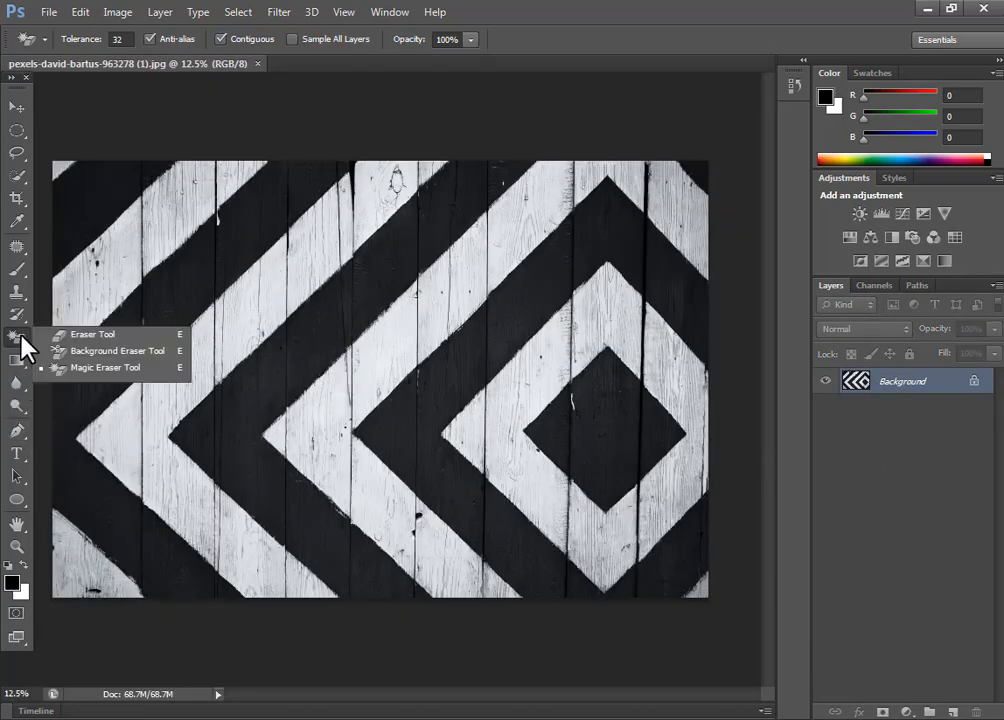
{"action": "left_click", "coordinate": [103, 368]}
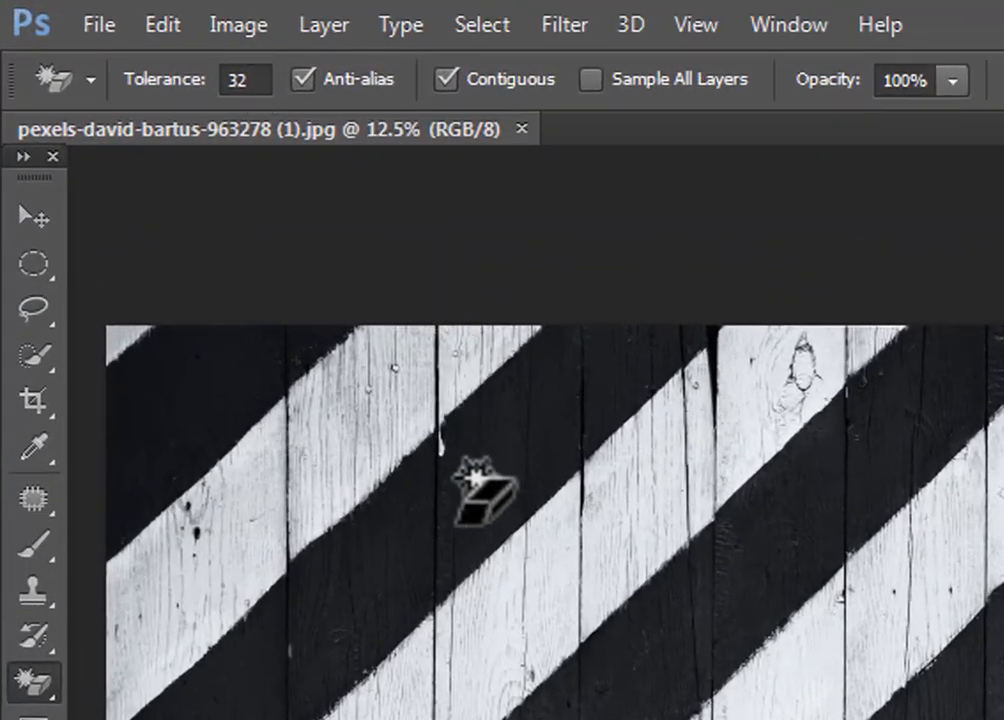
{"action": "left_click", "coordinate": [426, 518]}
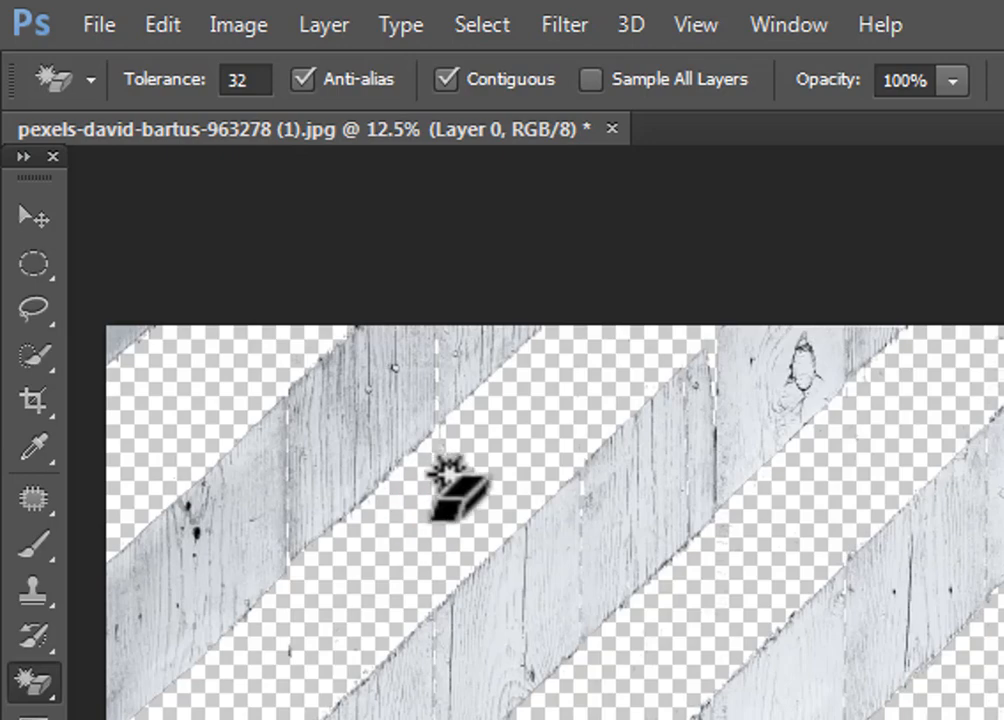
{"action": "key", "text": "ctrl+z"}
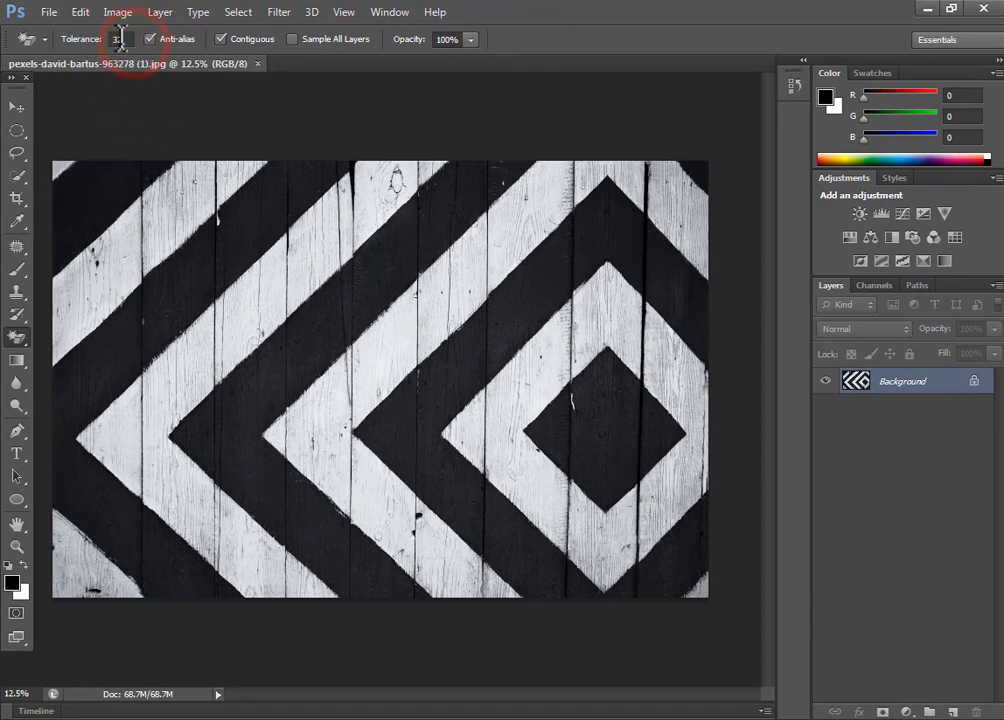
Step: Set the Magic Eraser tolerance to 102 and erase sections of the white chevron stripes plank by plank, through to the diamond's left side
{"action": "type", "text": "102"}
{"action": "left_click", "coordinate": [108, 242]}
{"action": "left_click", "coordinate": [211, 347]}
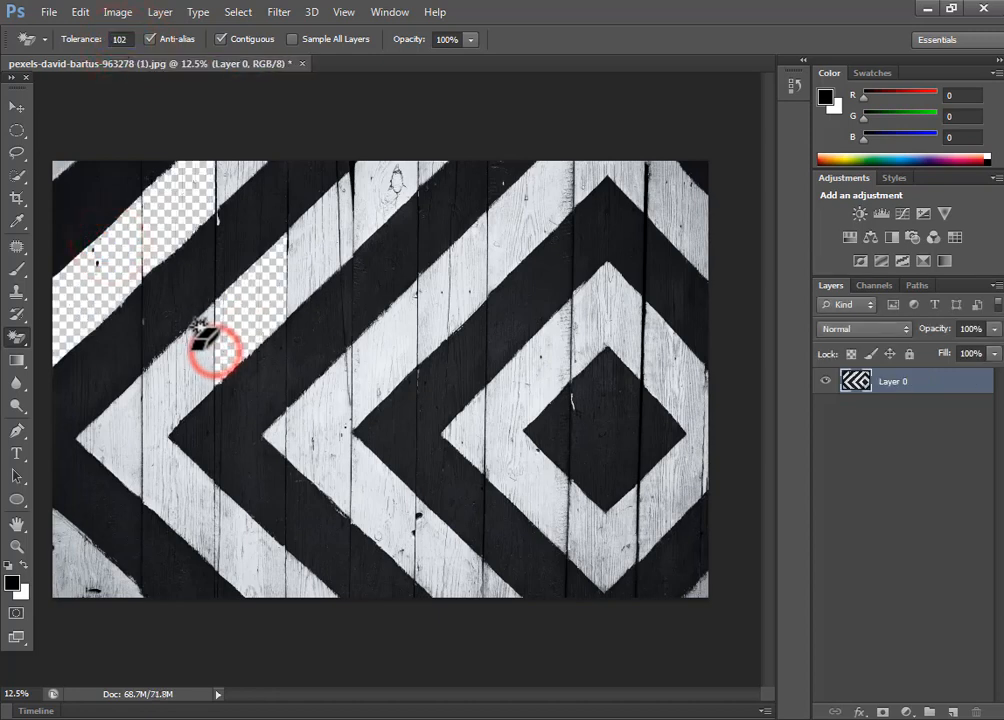
{"action": "left_click", "coordinate": [190, 352]}
{"action": "left_click", "coordinate": [120, 434]}
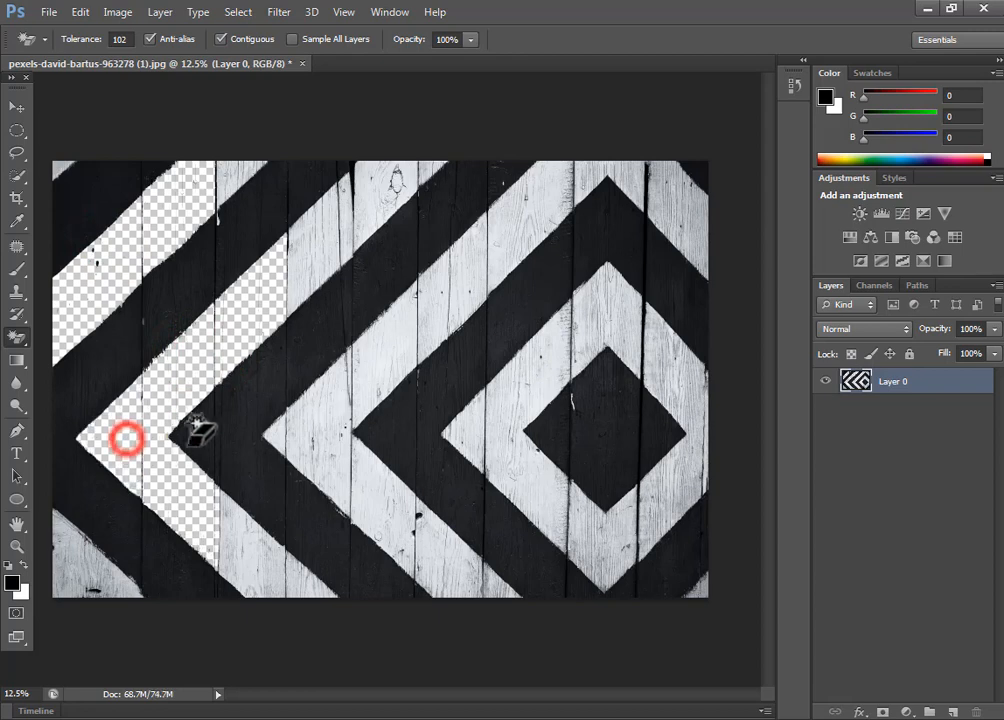
{"action": "left_click", "coordinate": [315, 455]}
{"action": "left_click", "coordinate": [394, 361]}
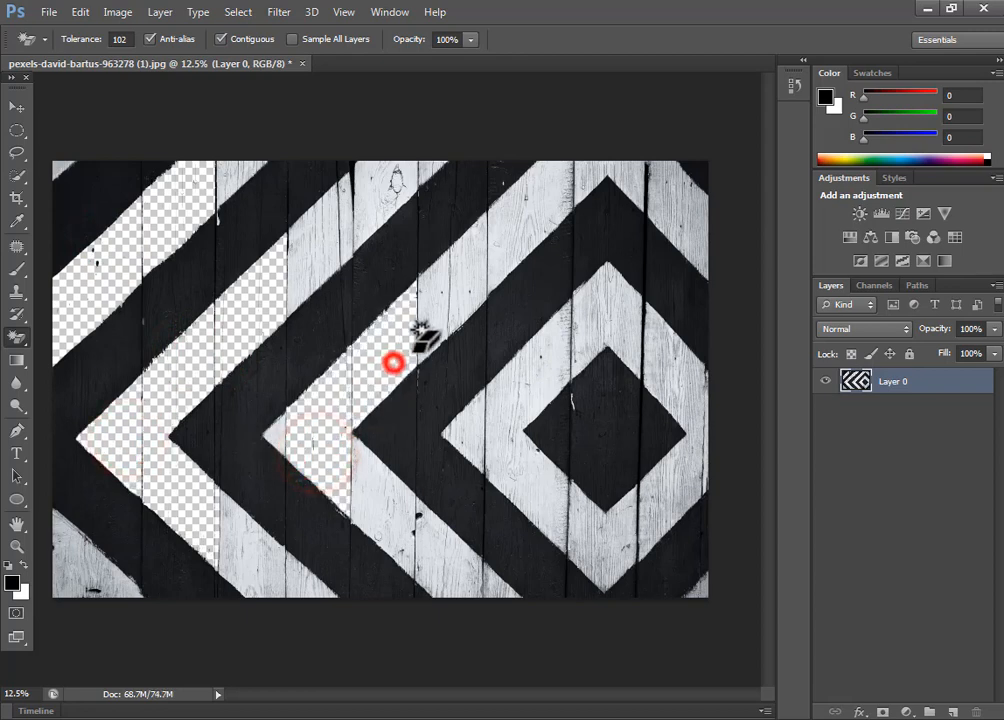
{"action": "left_click", "coordinate": [443, 322]}
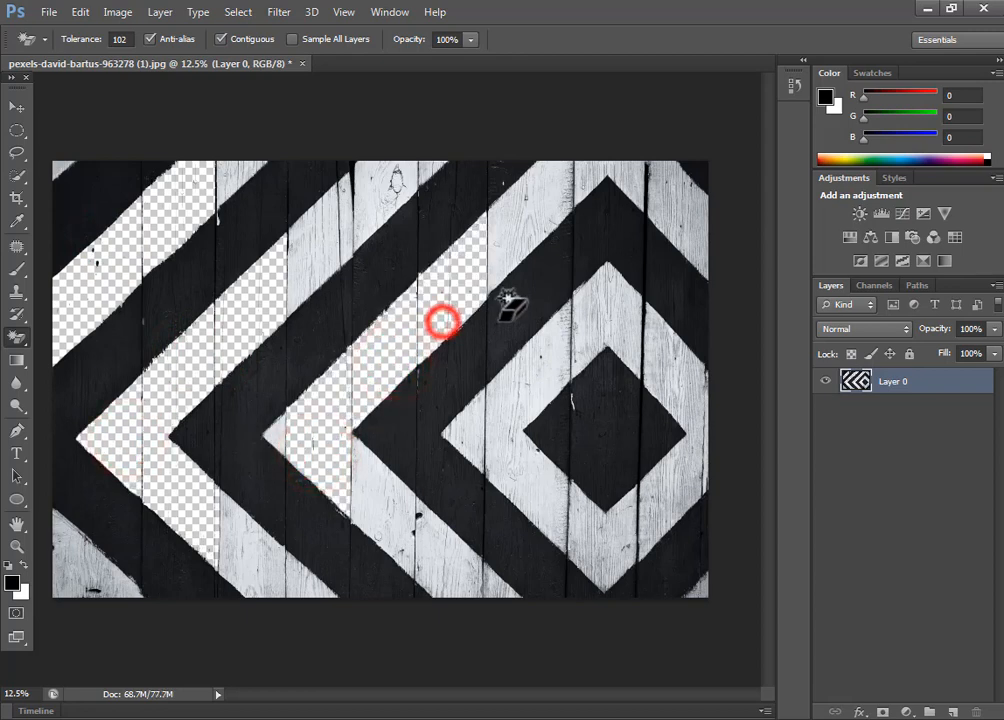
{"action": "left_click", "coordinate": [513, 398]}
{"action": "left_click", "coordinate": [458, 436]}
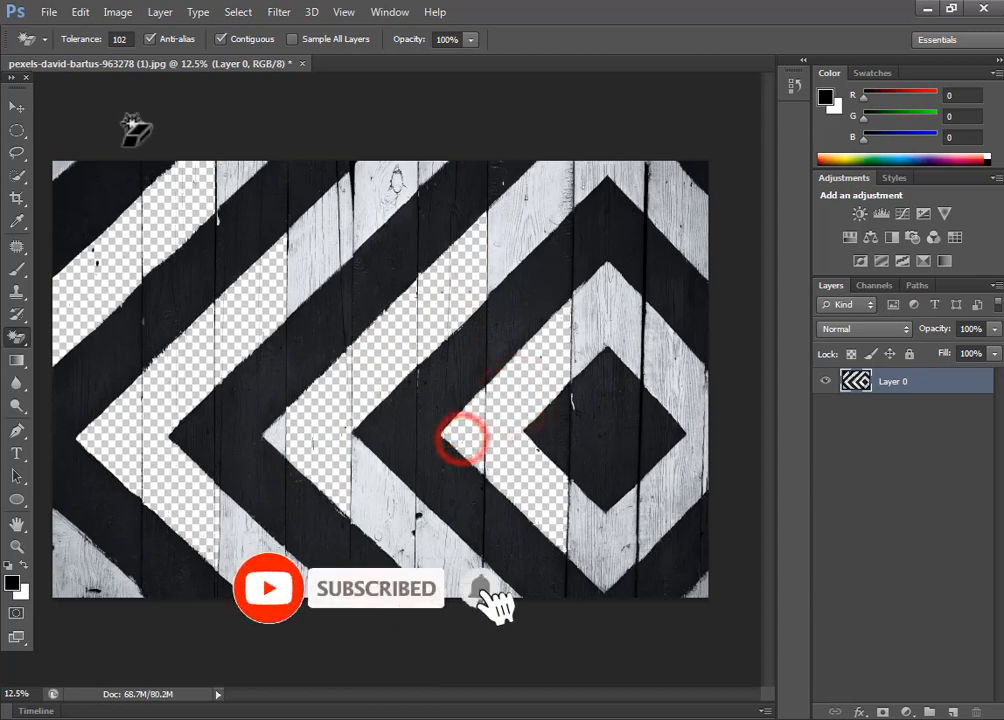
Step: Set the Magic Eraser tolerance to 30 and erase parts of the white diamond's top, right side and lower edge
{"action": "left_click", "coordinate": [120, 40]}
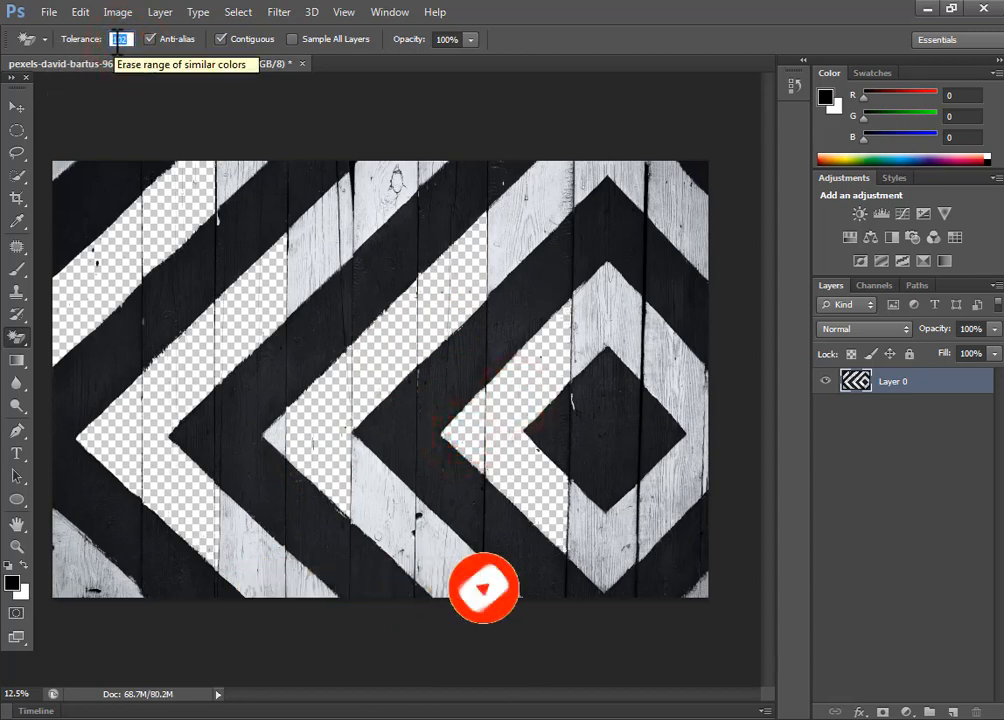
{"action": "type", "text": "30"}
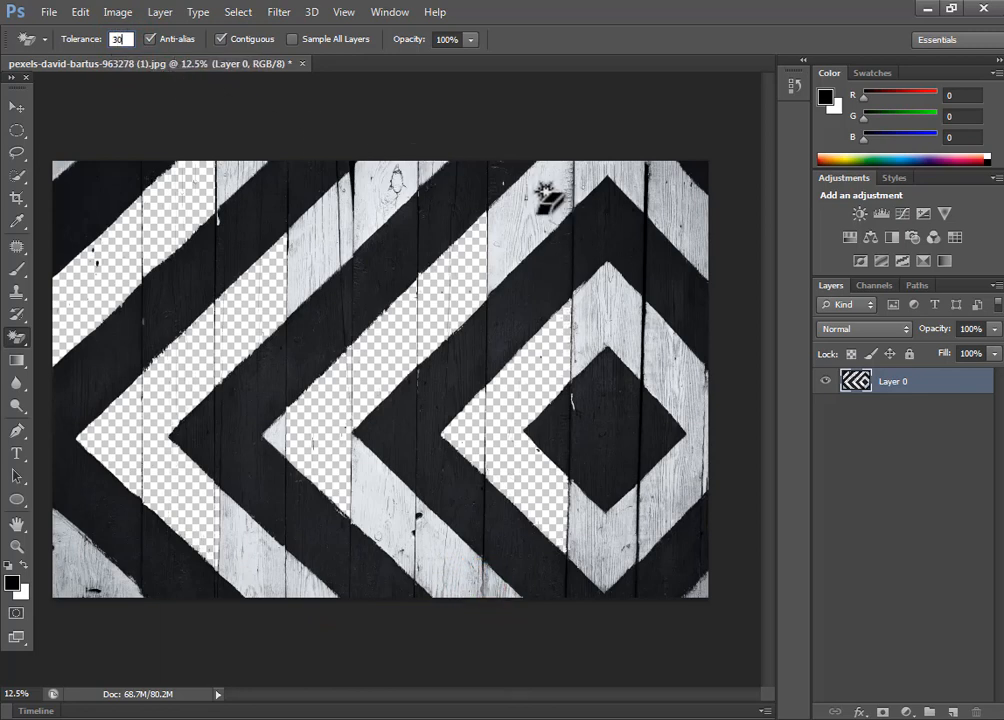
{"action": "left_click", "coordinate": [648, 315]}
{"action": "left_click", "coordinate": [661, 343]}
{"action": "left_click", "coordinate": [688, 382]}
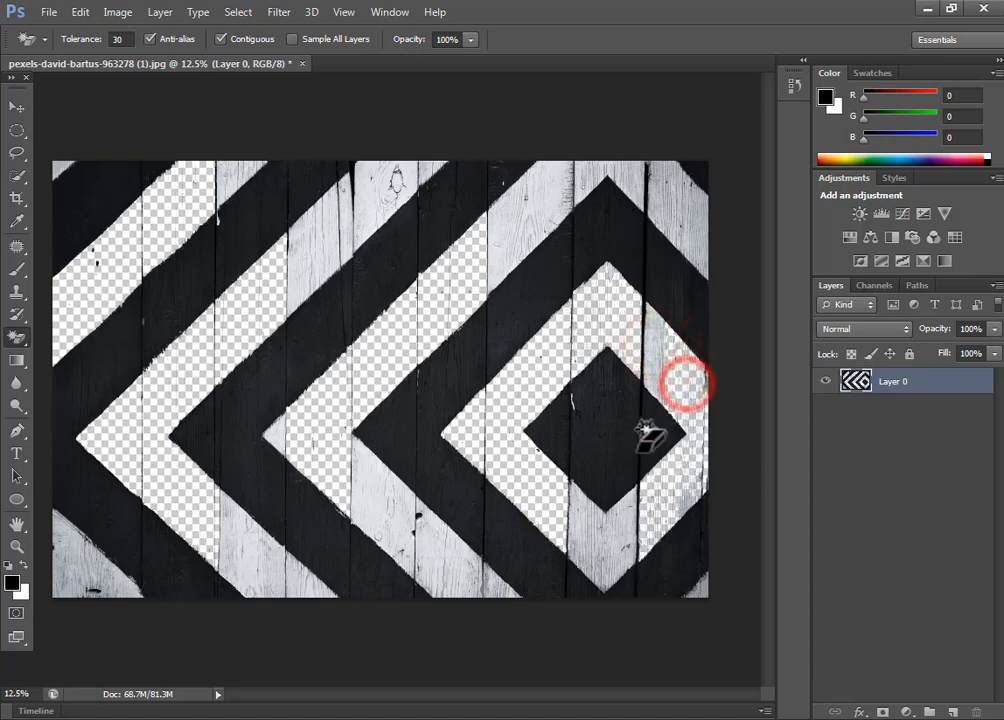
{"action": "left_click", "coordinate": [580, 512]}
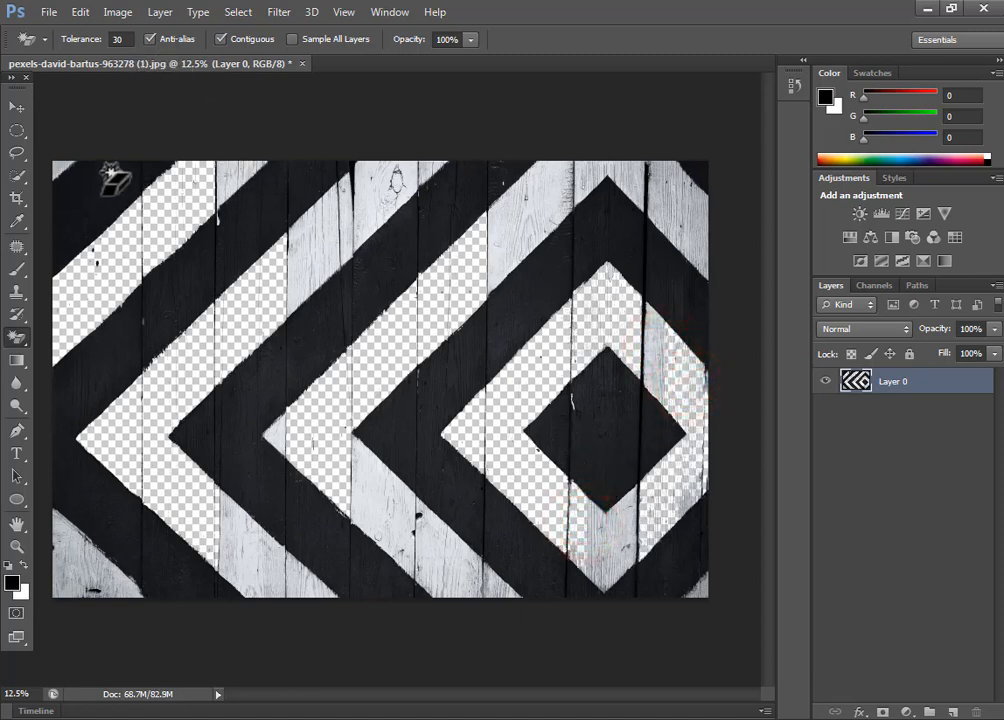
Step: Undo the latest Magic Eraser removals on the white diamond and the neighbouring white stripe
{"action": "key", "text": "ctrl+alt+z"}
{"action": "key", "text": "ctrl+alt+z"}
{"action": "key", "text": "ctrl+alt+z"}
{"action": "key", "text": "ctrl+alt+z"}
{"action": "key", "text": "ctrl+alt+z"}
{"action": "key", "text": "ctrl+alt+z"}
{"action": "key", "text": "ctrl+alt+z"}
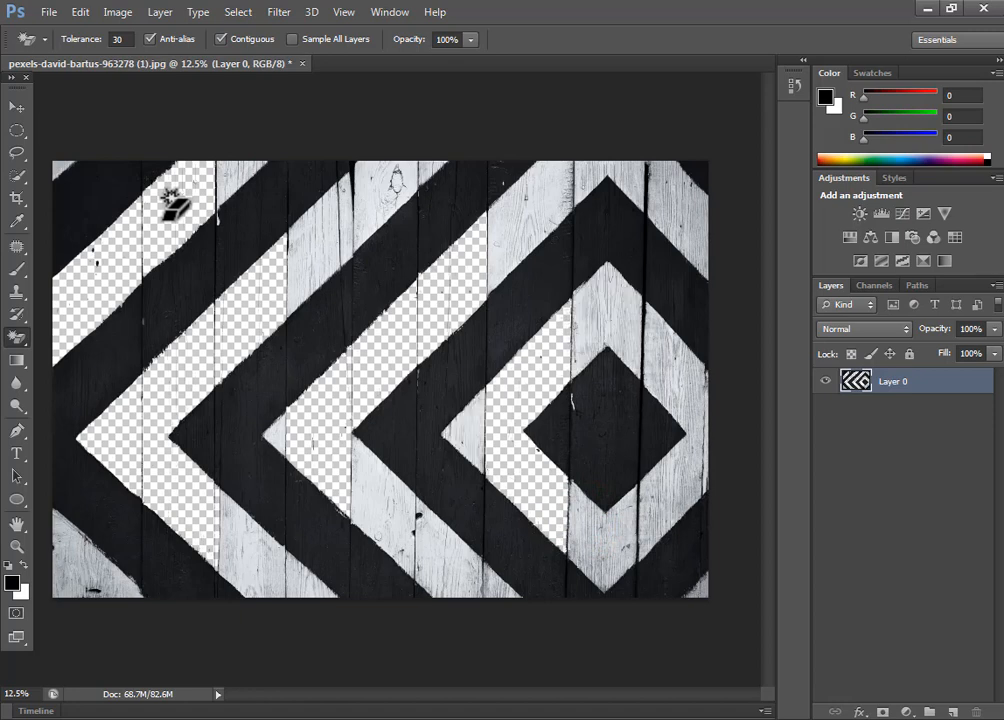
Step: Erase the connected black stripes with the Magic Eraser at a tolerance of 30 and close the wood photo without saving
{"action": "left_click", "coordinate": [229, 232]}
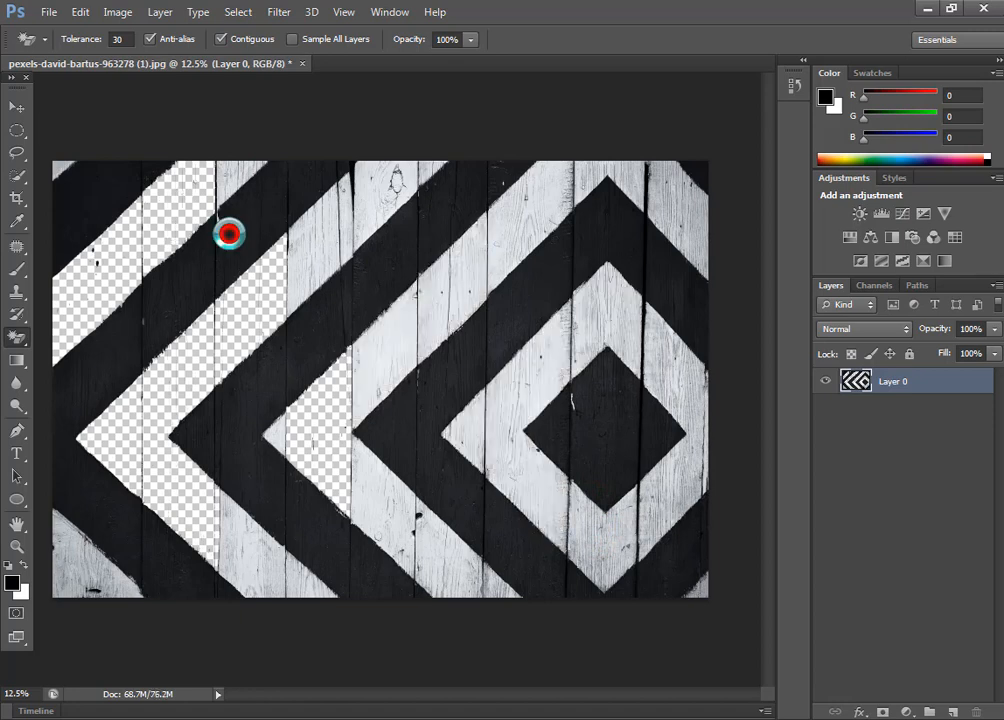
{"action": "left_click", "coordinate": [302, 63]}
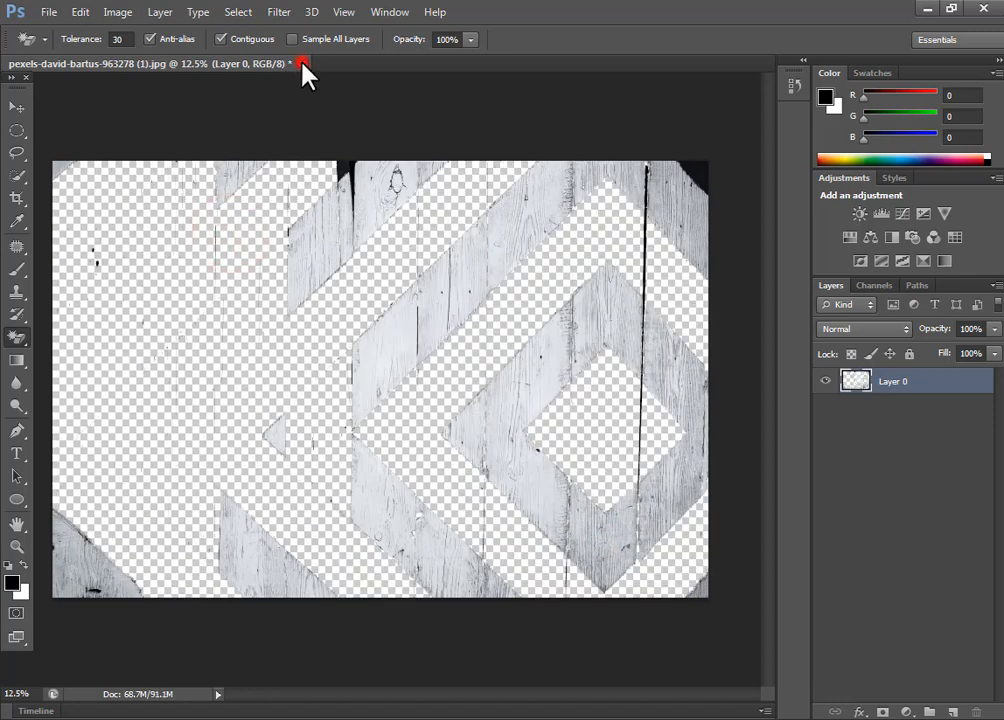
{"action": "left_click", "coordinate": [481, 281]}
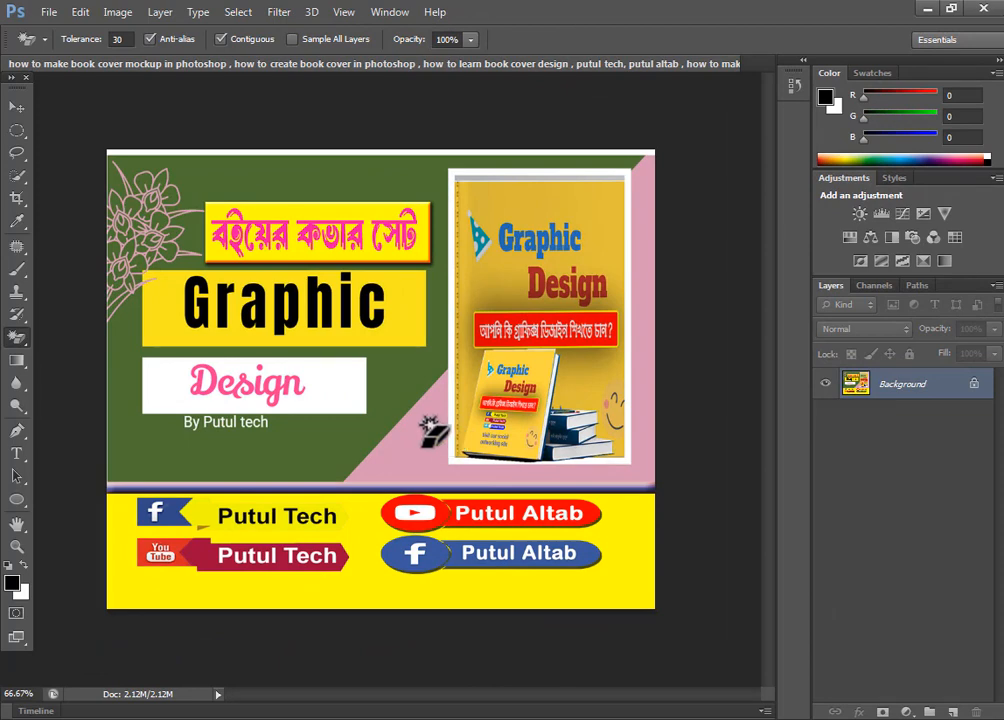
Step: Erase the yellow background behind the social media labels of the book cover design with the Magic Eraser
{"action": "right_click", "coordinate": [20, 340]}
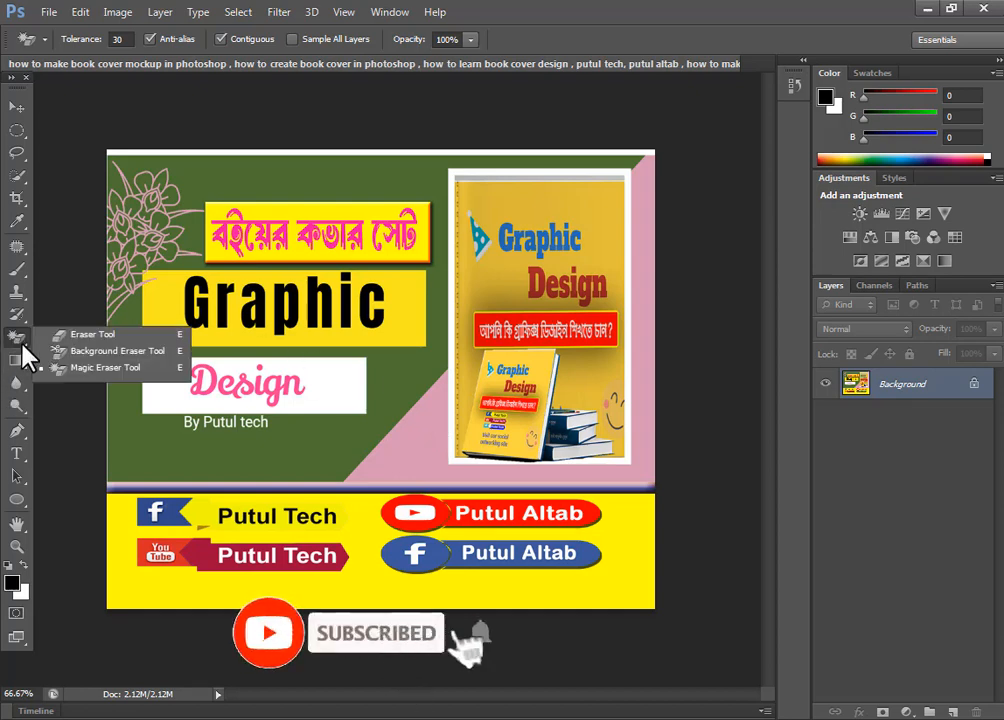
{"action": "left_click", "coordinate": [94, 368]}
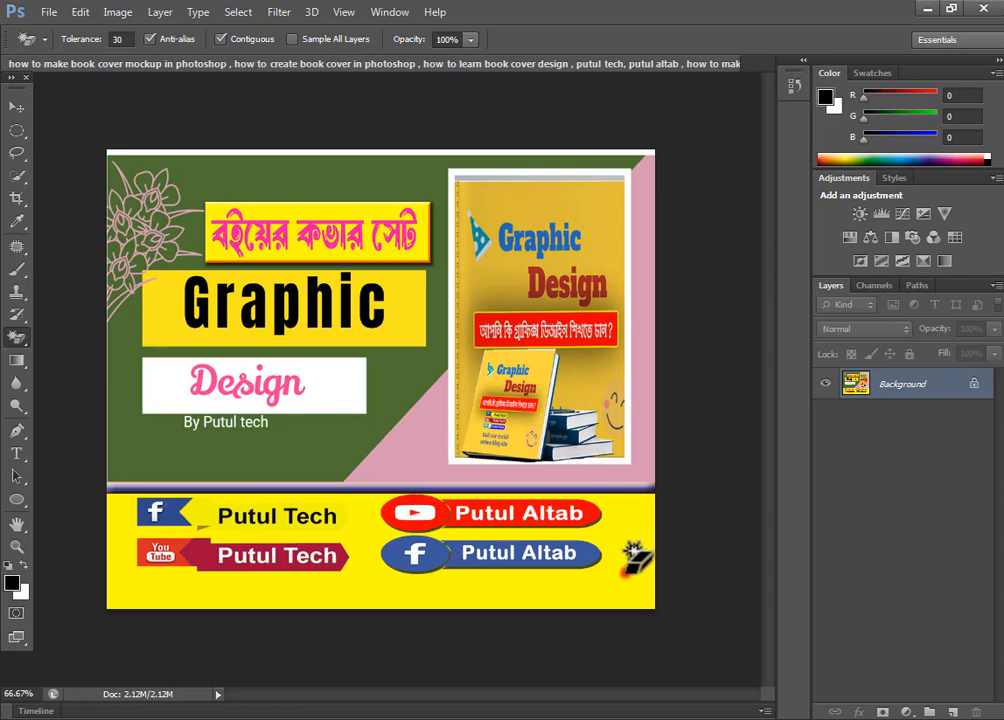
{"action": "left_click", "coordinate": [625, 575]}
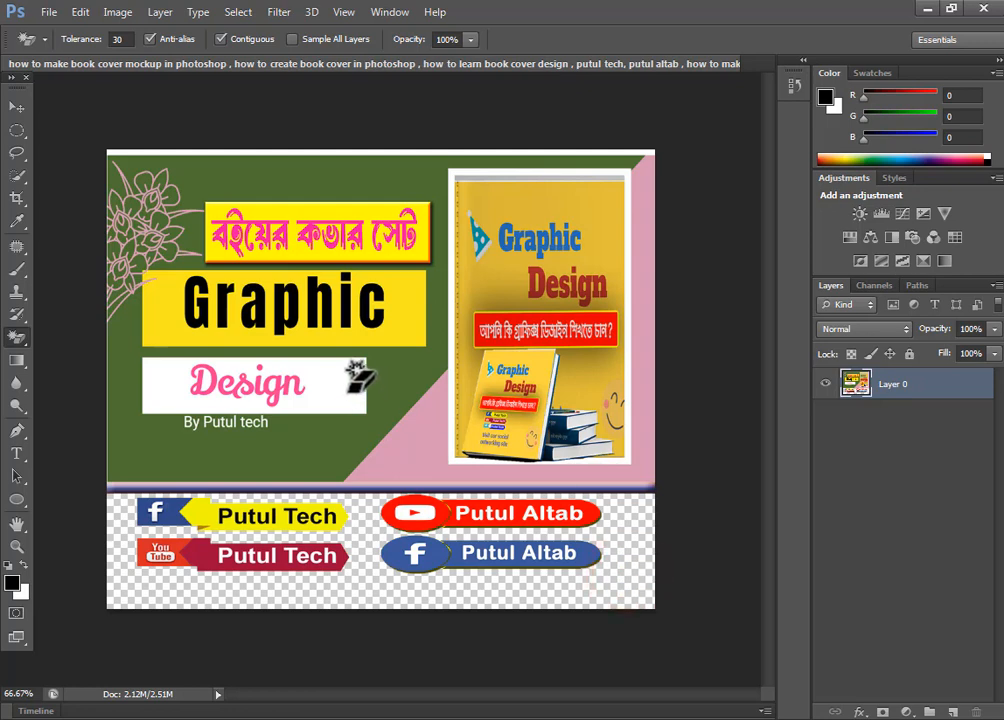
Step: Erase the white box behind "Design" and the yellow boxes behind "Graphic" and the Bengali heading with the Magic Eraser
{"action": "left_click", "coordinate": [345, 390]}
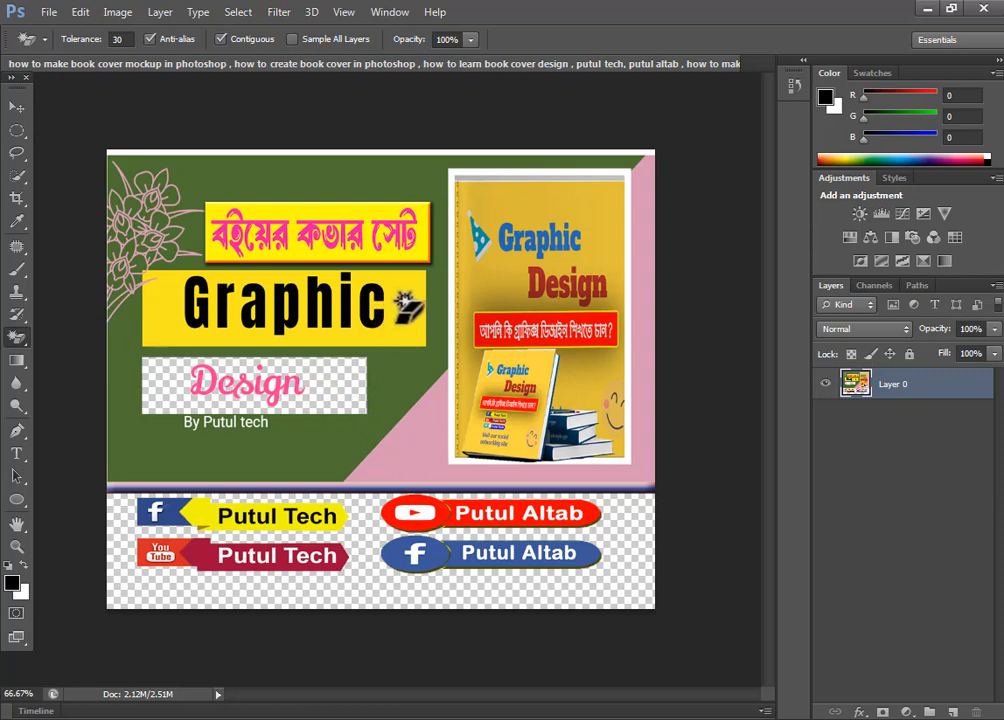
{"action": "left_click", "coordinate": [394, 326]}
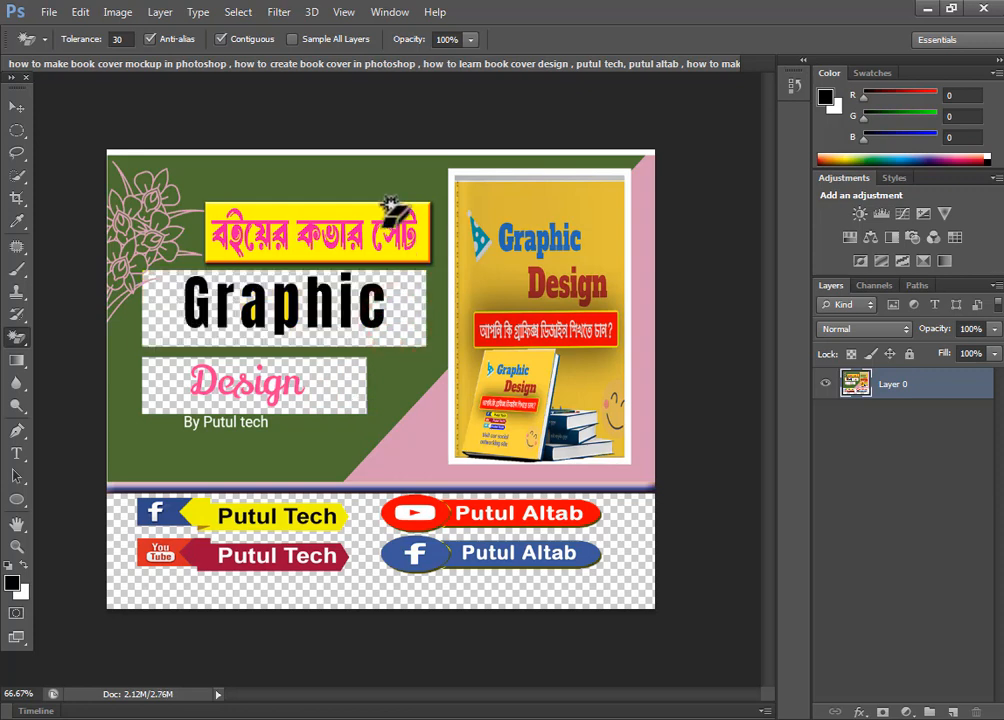
{"action": "left_click", "coordinate": [374, 218]}
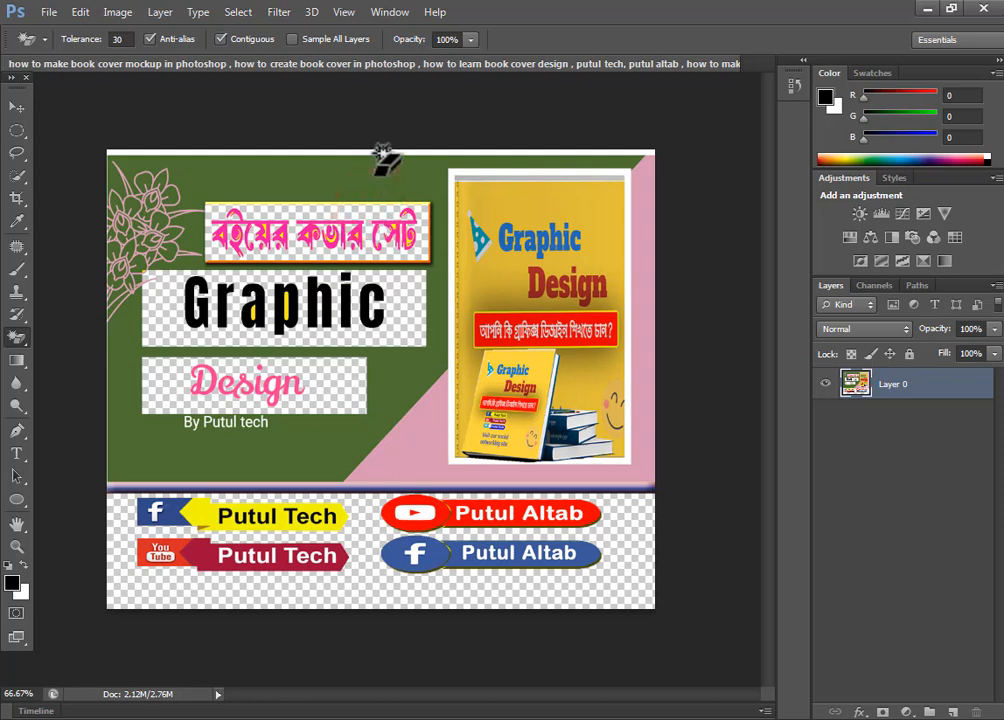
Step: Try erasing the green background and the pink triangle, and undo these along with the title box erasures
{"action": "left_click", "coordinate": [376, 175]}
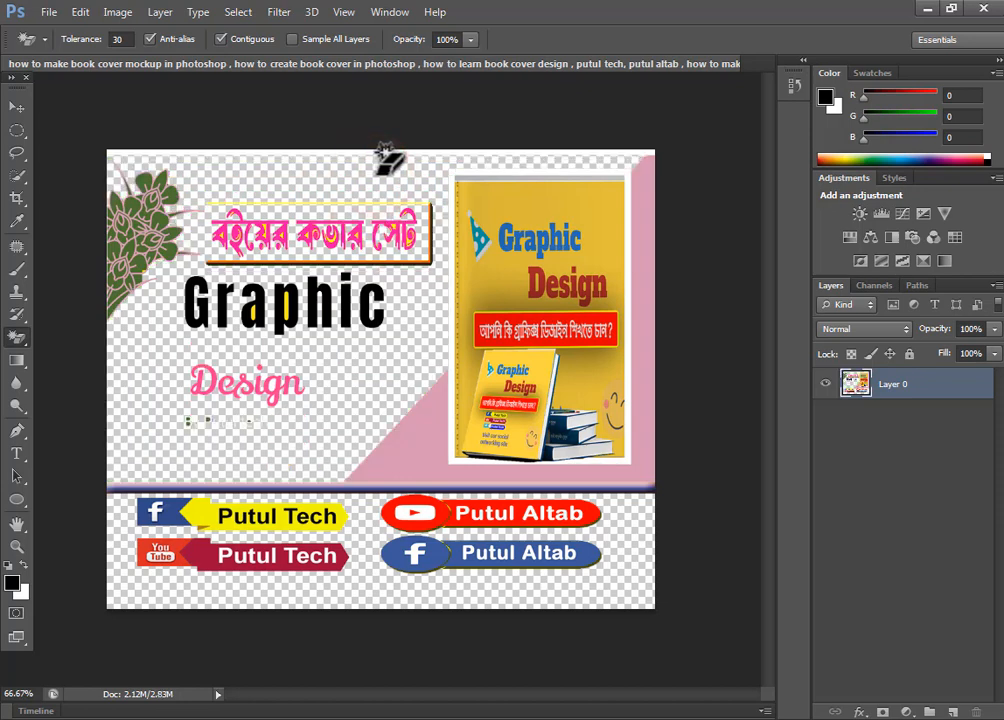
{"action": "key", "text": "ctrl+z"}
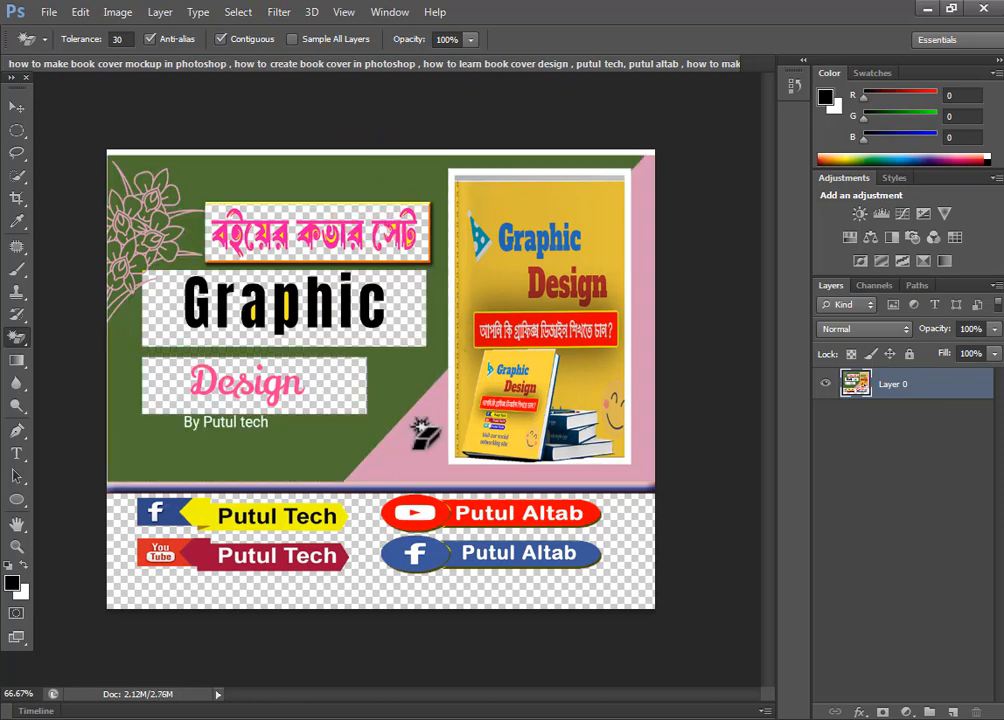
{"action": "left_click", "coordinate": [413, 452]}
{"action": "key", "text": "ctrl+alt+z"}
{"action": "key", "text": "ctrl+alt+z"}
{"action": "key", "text": "ctrl+alt+z"}
{"action": "key", "text": "ctrl+alt+z"}
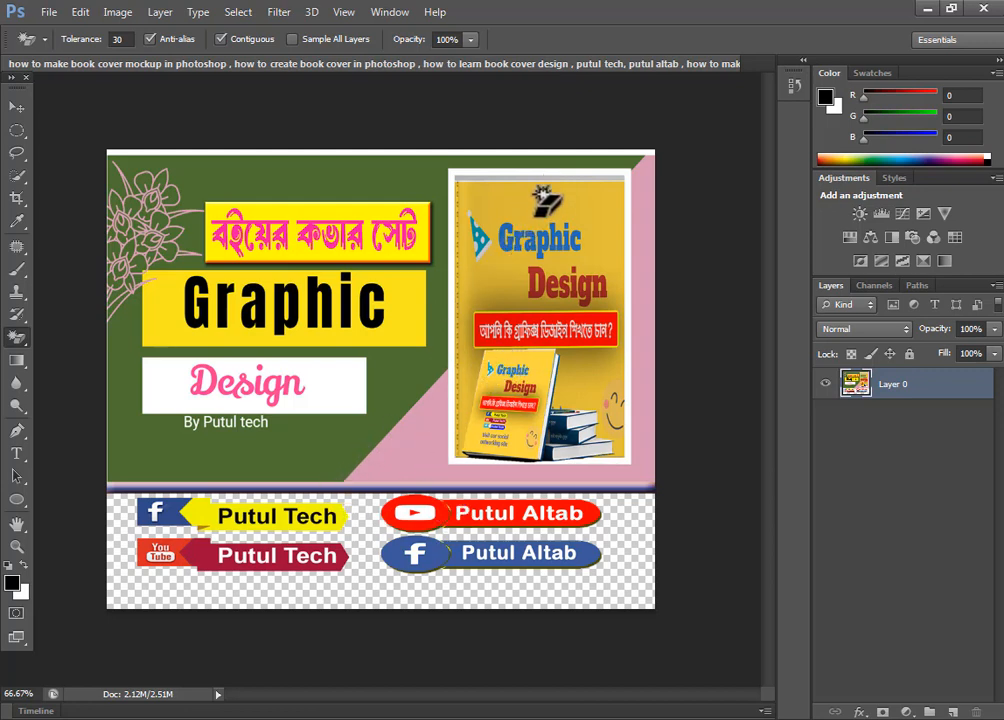
Step: Erase the yellow book cover background around the "Graphic Design" title in the framed picture with the Magic Eraser
{"action": "left_click", "coordinate": [560, 244]}
{"action": "left_click", "coordinate": [603, 305]}
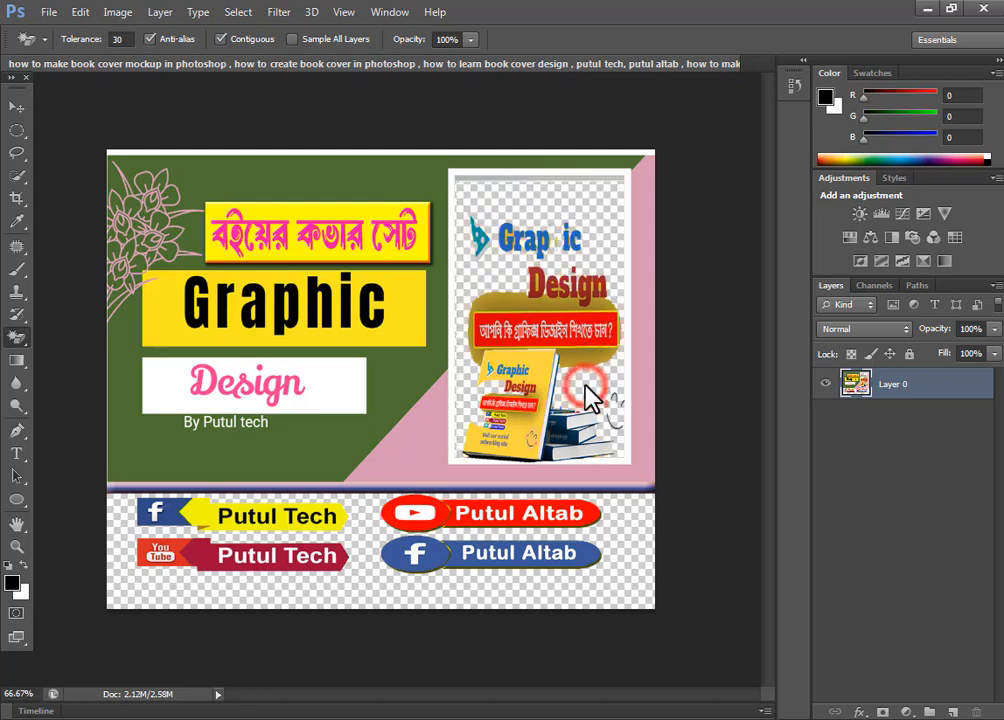